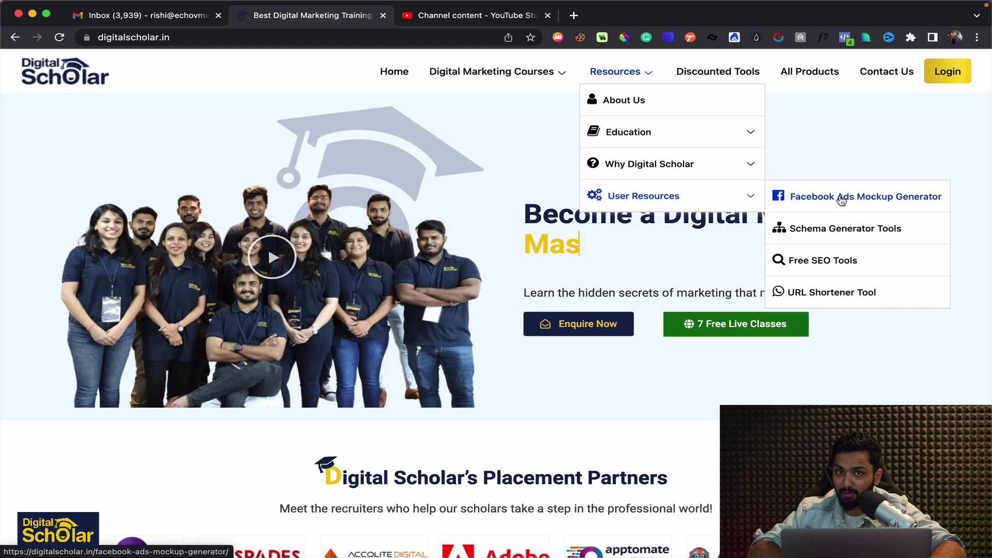
- Open the mockup generator, try the Video Post, Event and Mobile App Install types, then return to Website Clicks
click(842, 201)
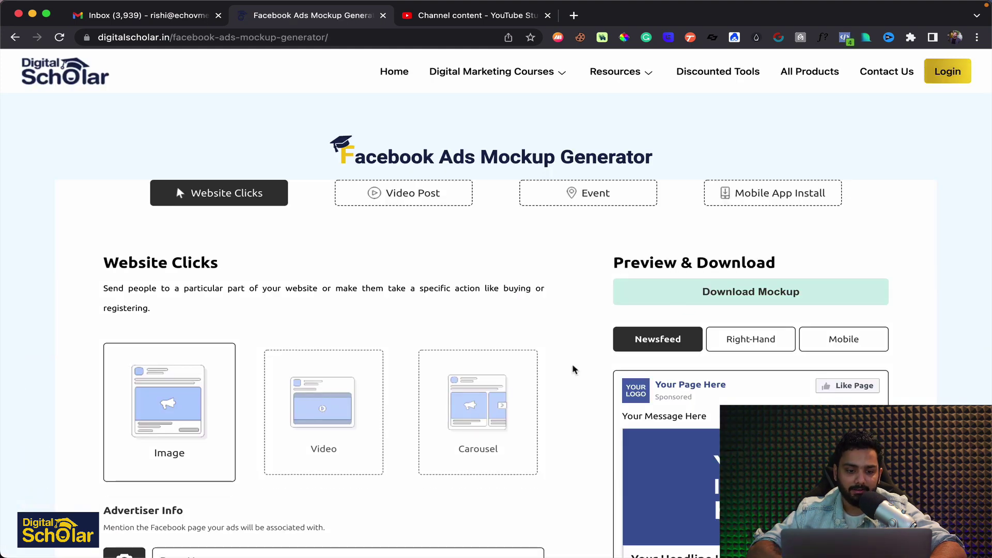
scroll(563, 368, down, 1)
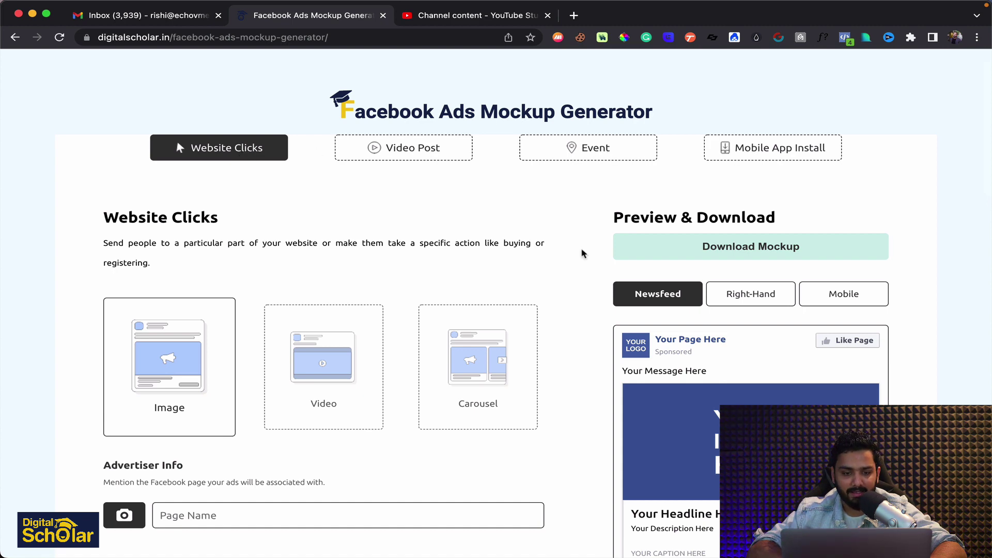
scroll(582, 253, up, 1)
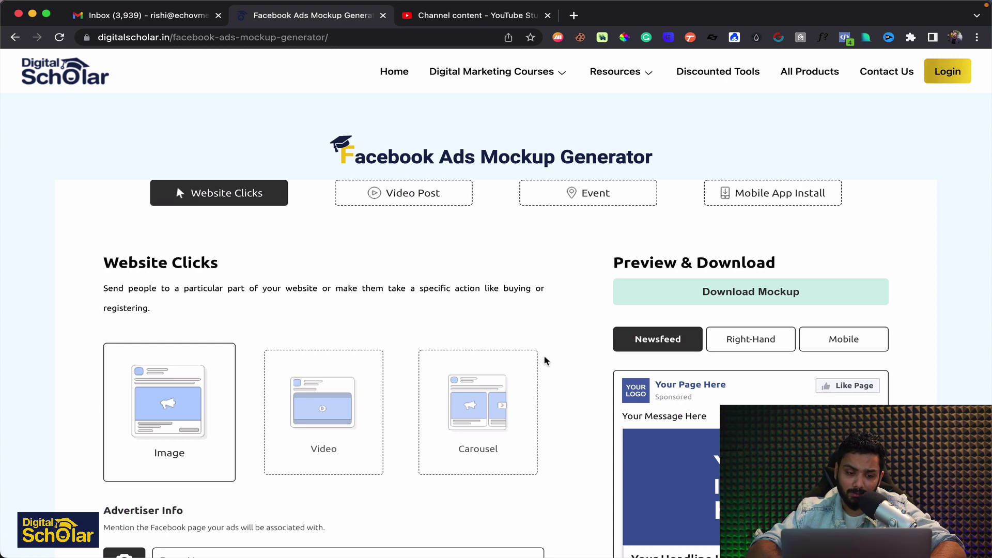
scroll(544, 359, down, 2)
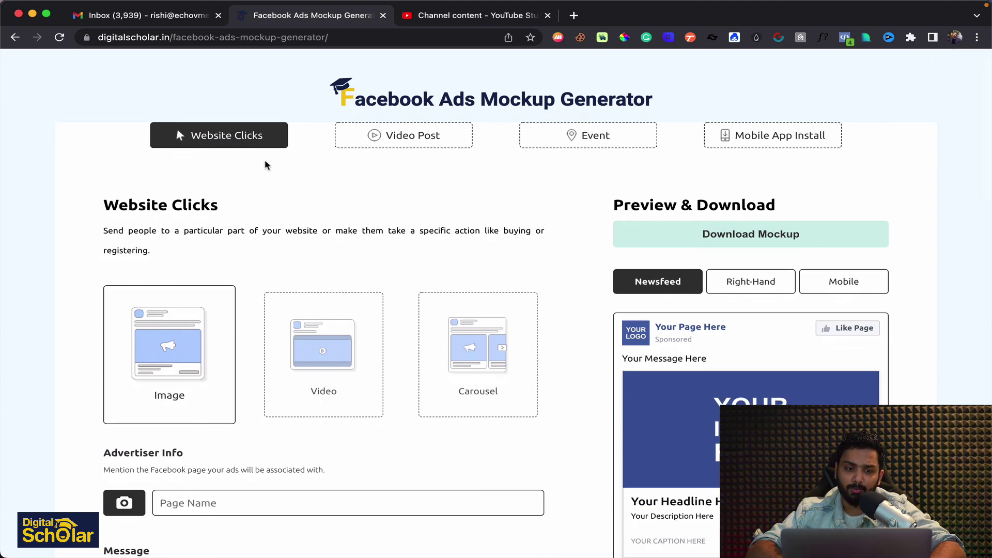
click(408, 147)
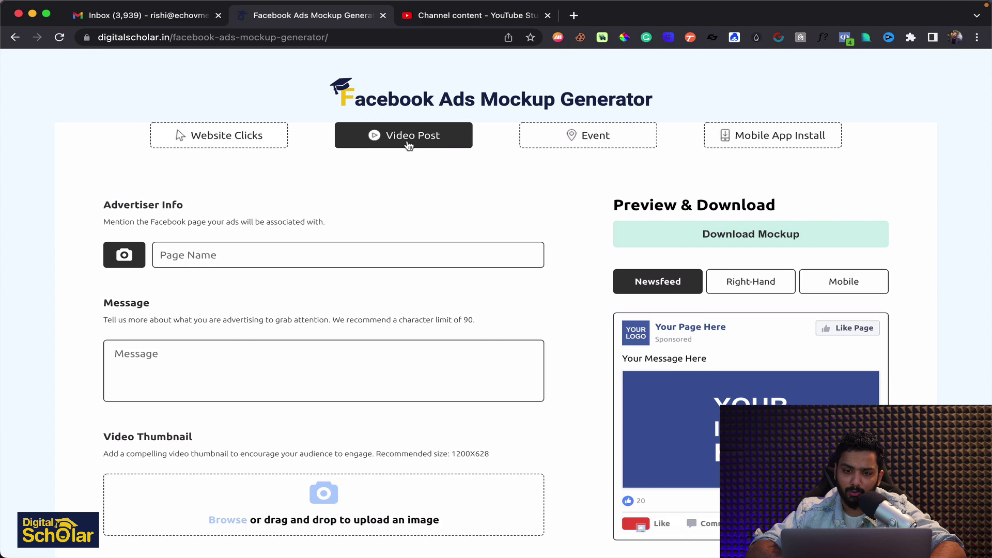
click(588, 135)
click(767, 146)
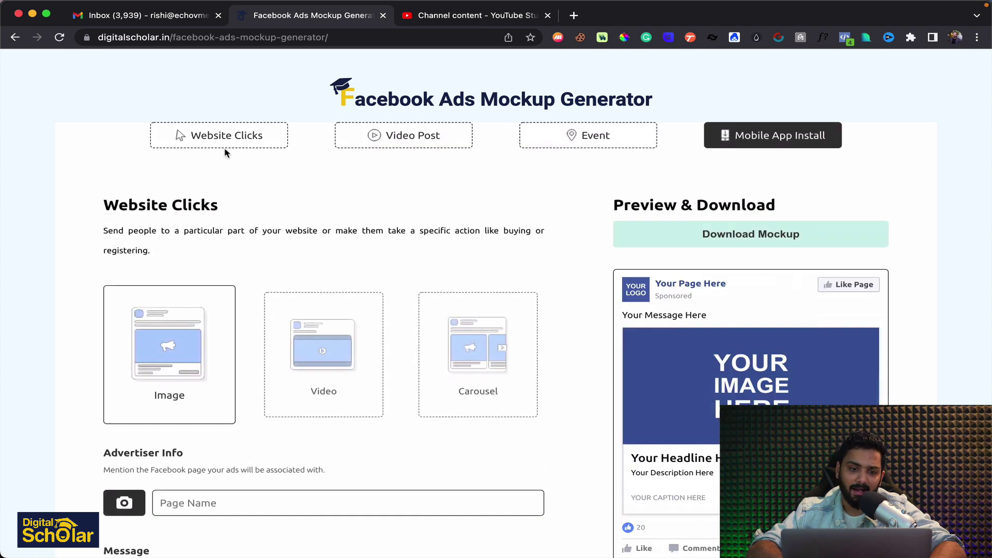
click(221, 149)
scroll(212, 186, down, 1)
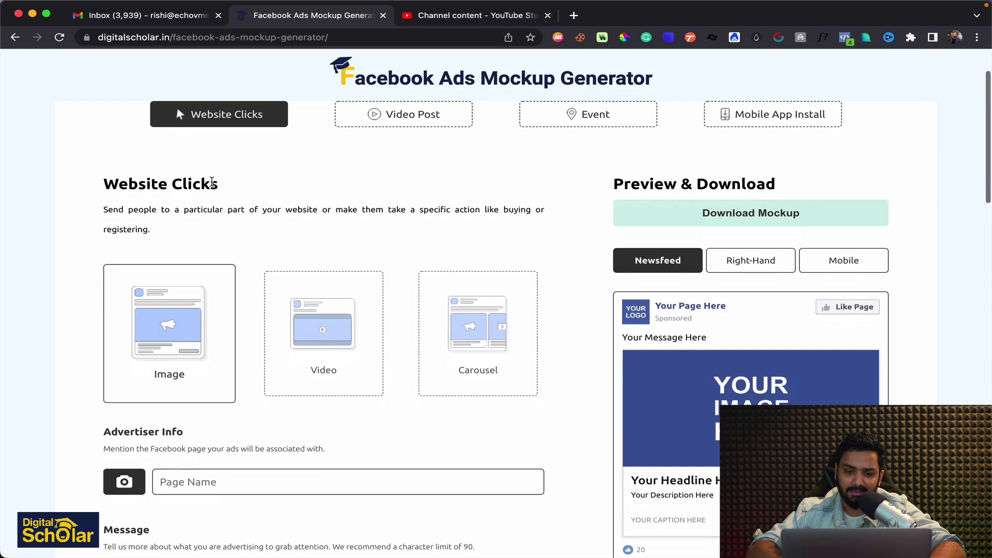
scroll(184, 310, down, 2)
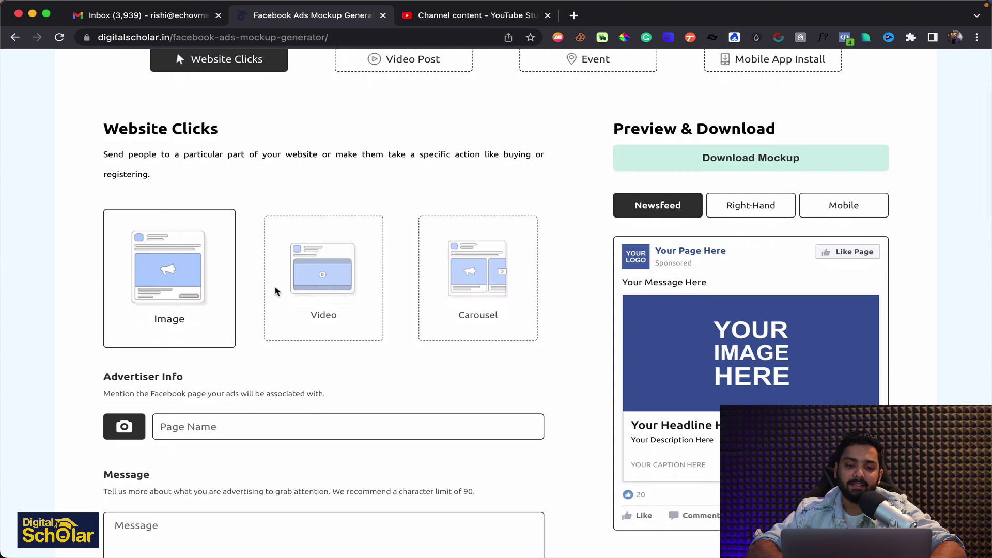
- Try the video and carousel formats and the right-hand and mobile previews, then settle on Image with Newsfeed
click(306, 290)
click(476, 278)
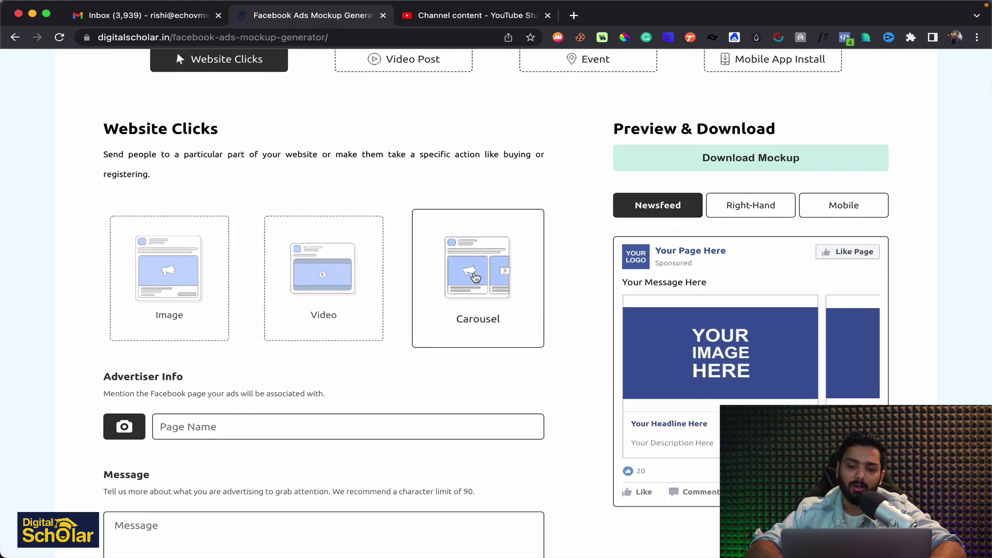
click(134, 273)
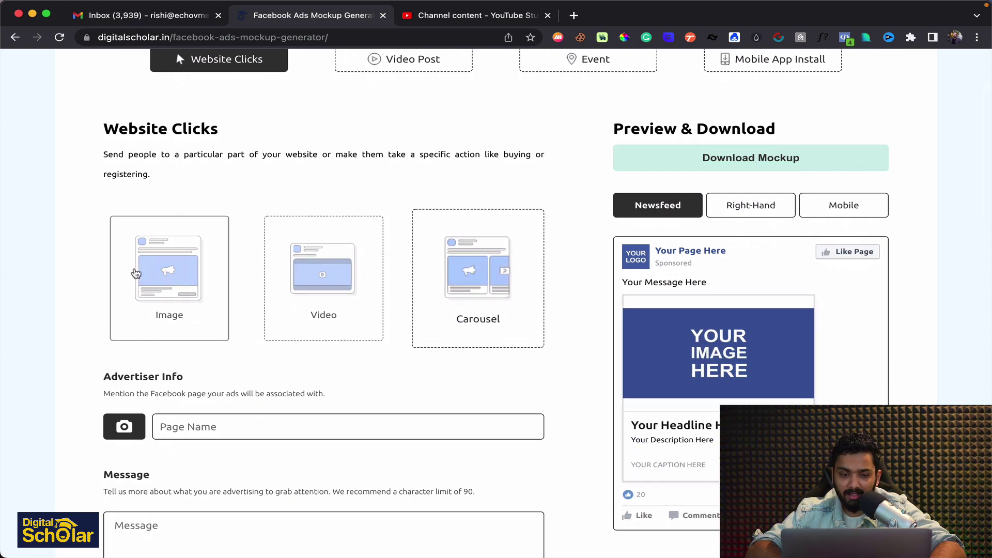
scroll(134, 273, down, 1)
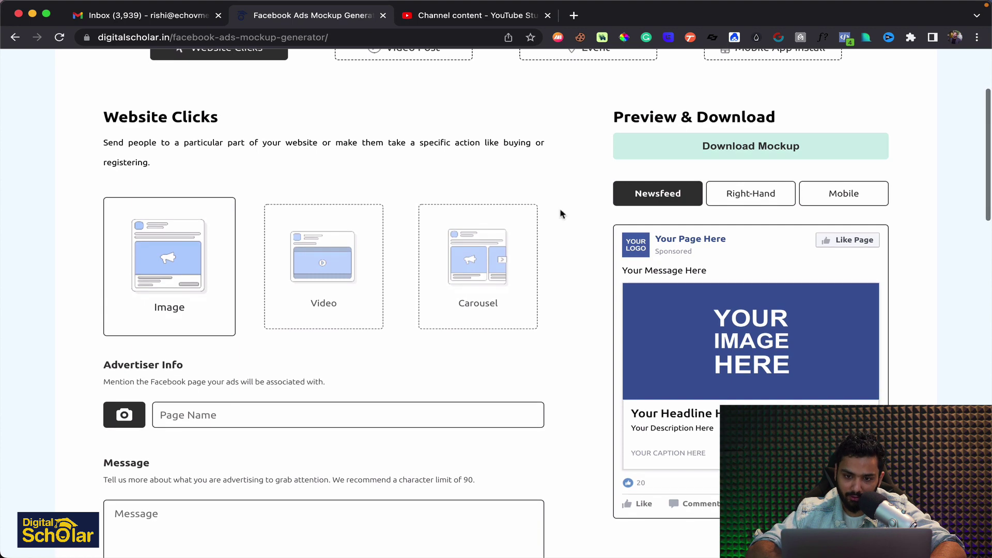
click(758, 200)
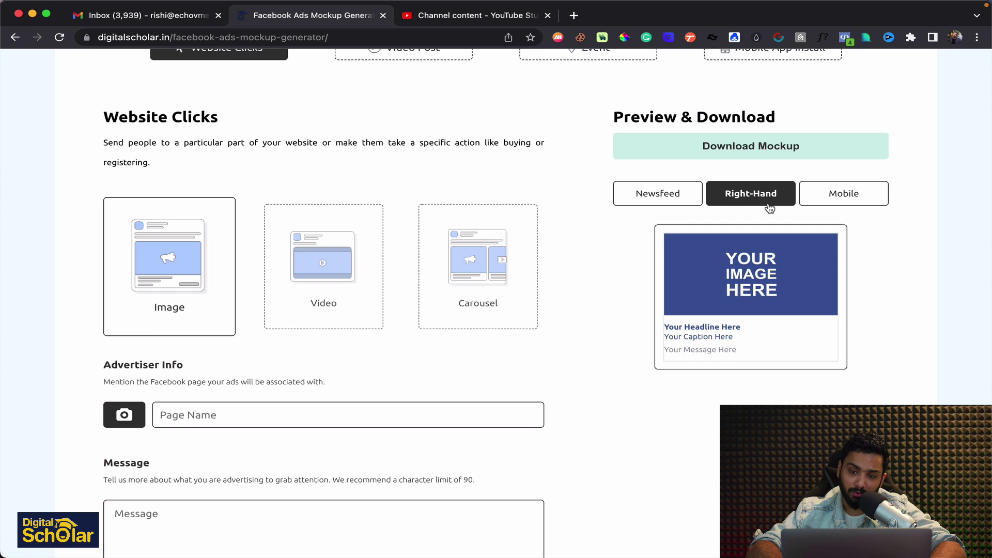
click(806, 200)
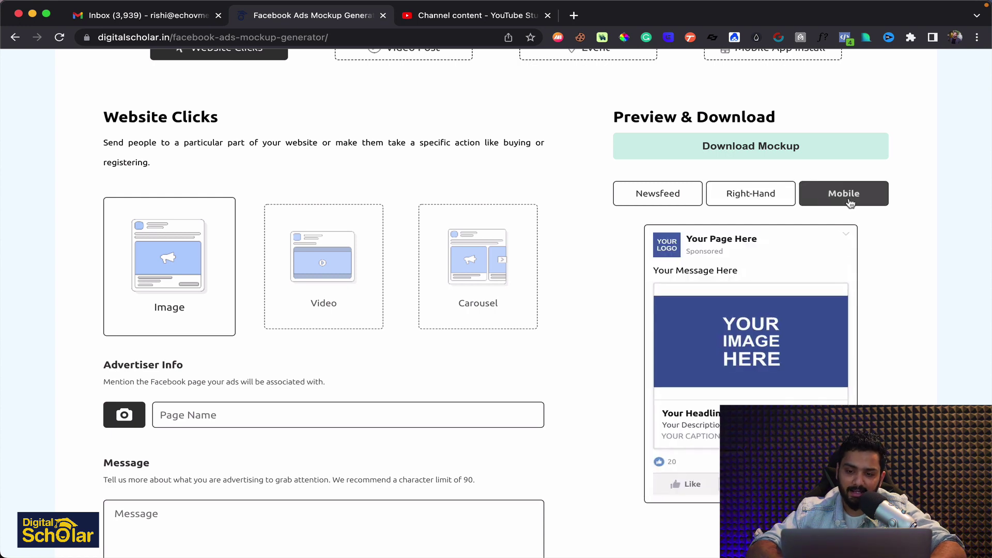
click(663, 193)
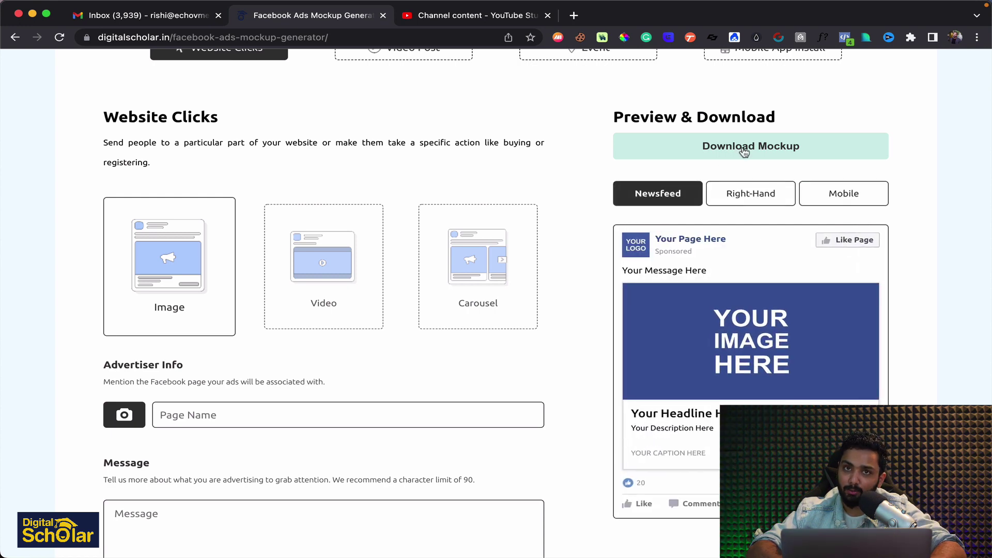
scroll(225, 301, down, 2)
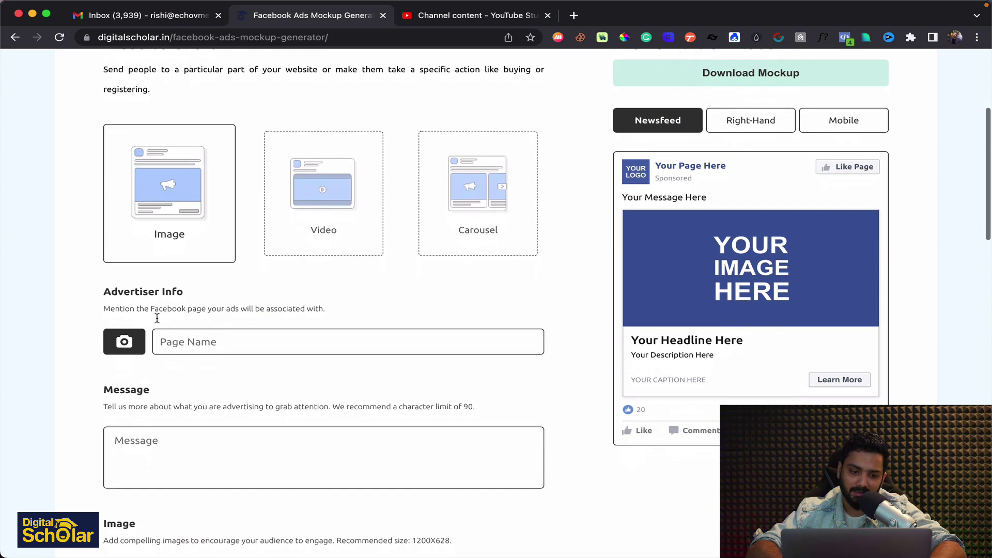
- Upload DS_LOGO-01.png as the page logo and set the page name to Digital Scholar
click(133, 347)
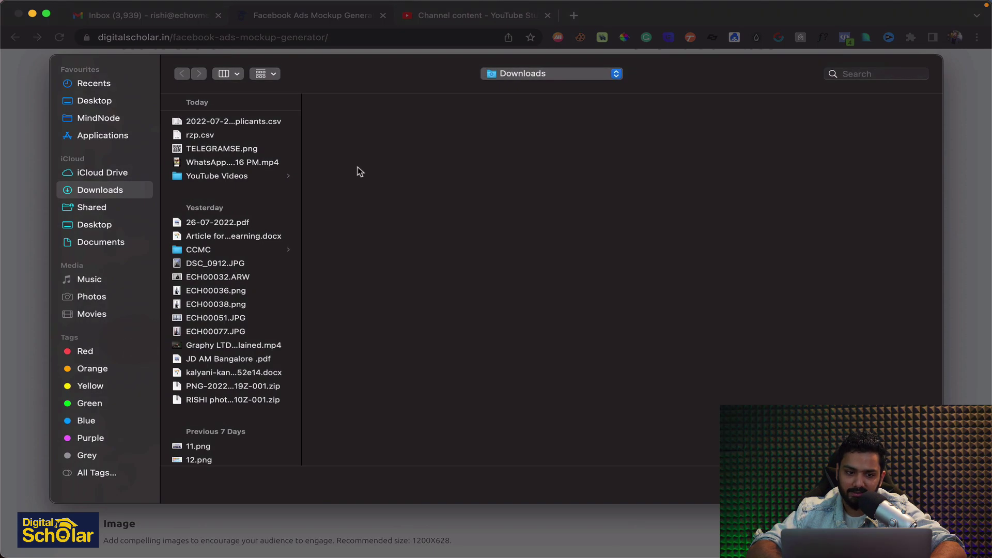
click(853, 73)
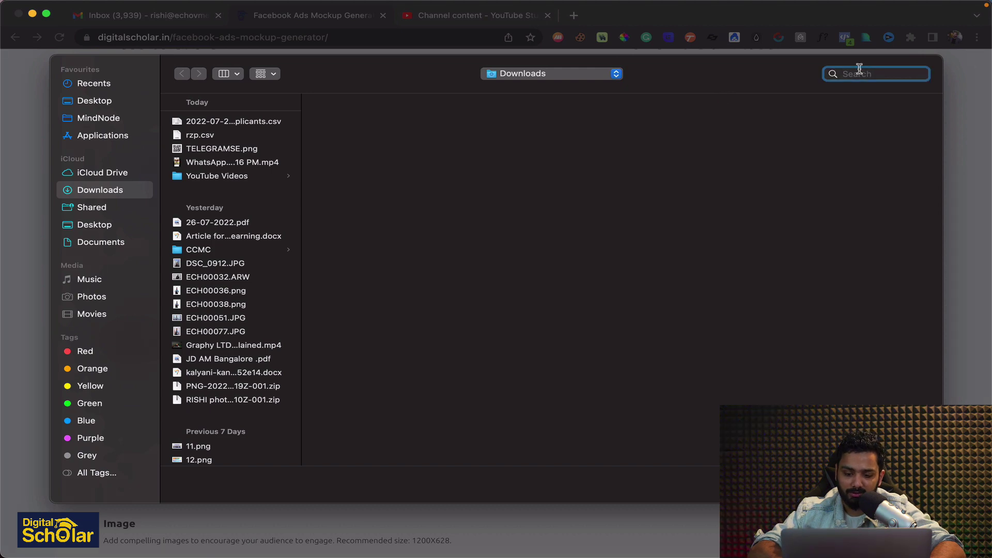
text(logo)
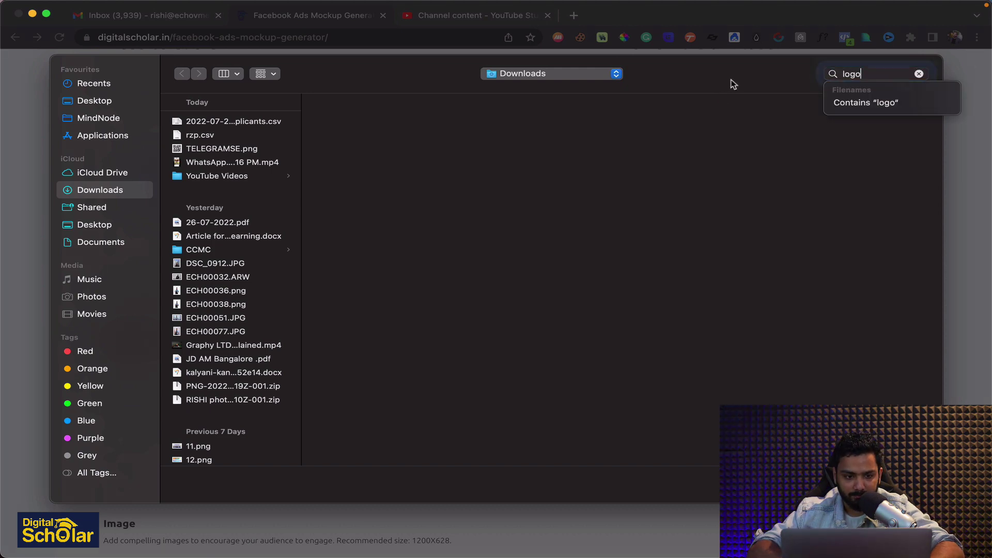
click(230, 188)
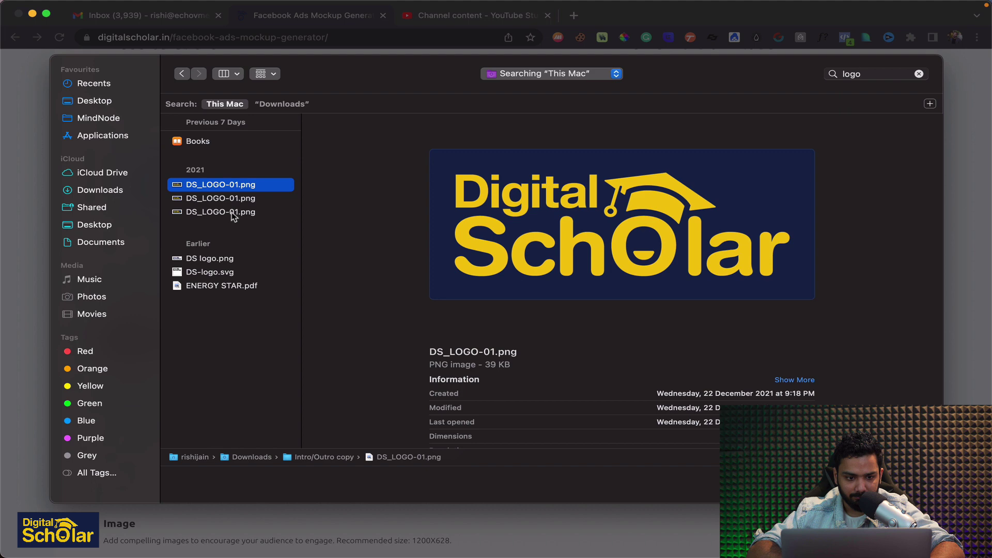
double_click(237, 259)
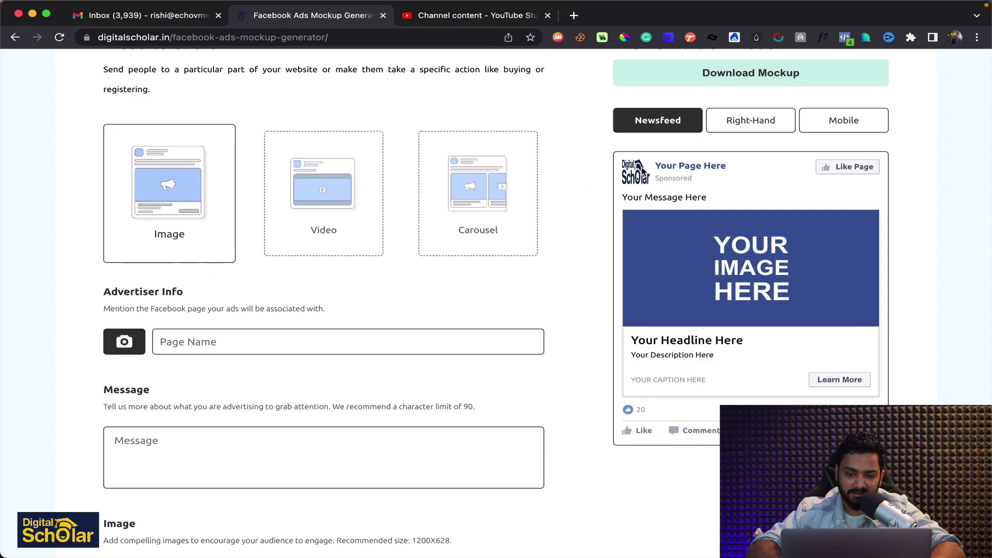
click(240, 349)
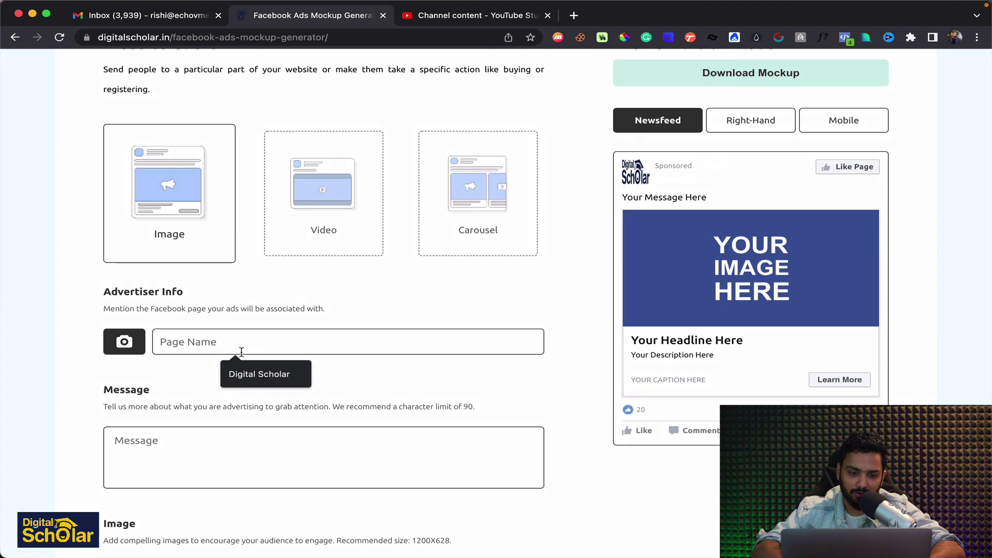
click(257, 374)
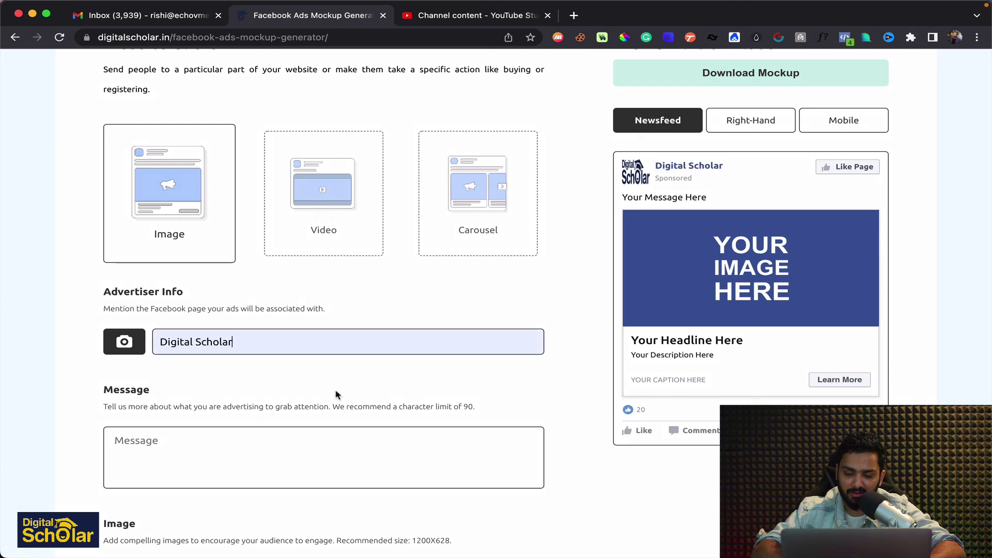
scroll(335, 392, down, 2)
- Write the message 'Digital Scholar is India's Leading Digital Marketing Institute…' ending with 'Click below to enrol now.'
click(186, 373)
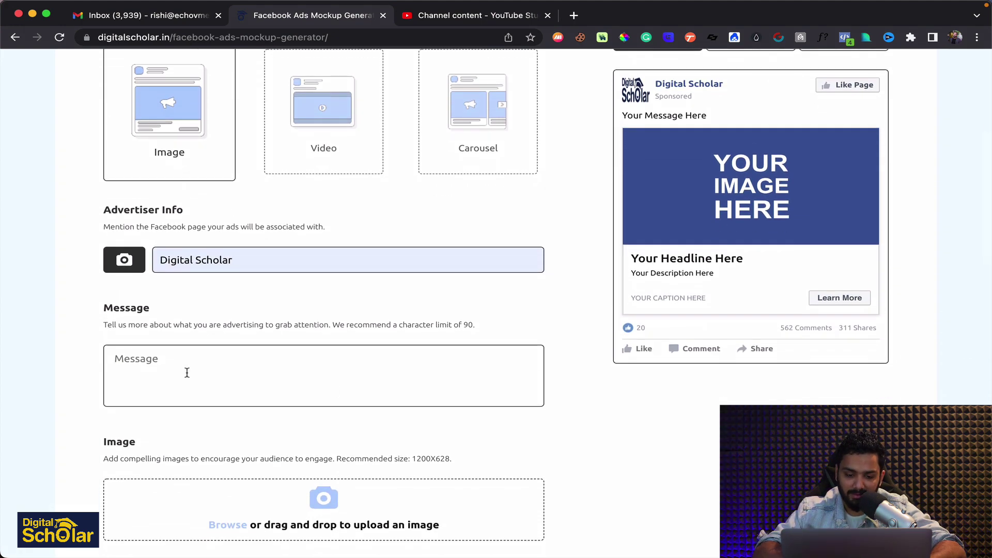
text(Dgit)
text(igit)
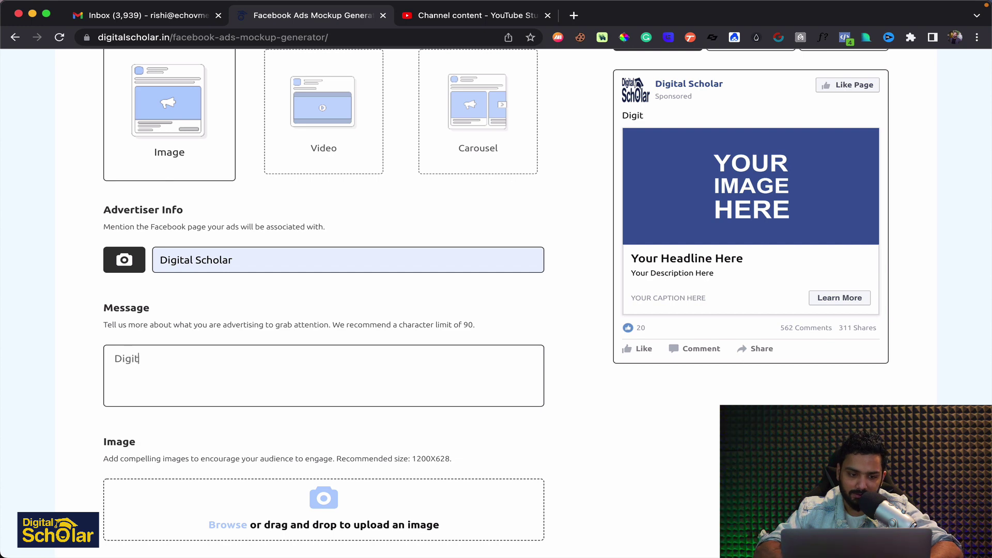
text(choalr is)
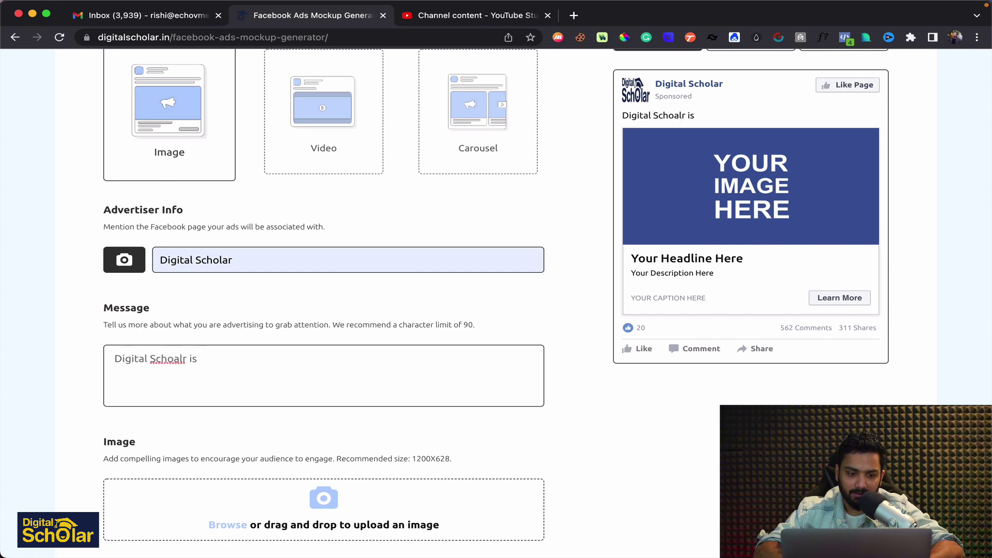
key(BackSpace)
key(BackSpace)
key(BackSpace)
key(BackSpace)
key(BackSpace)
key(BackSpace)
text(lar is)
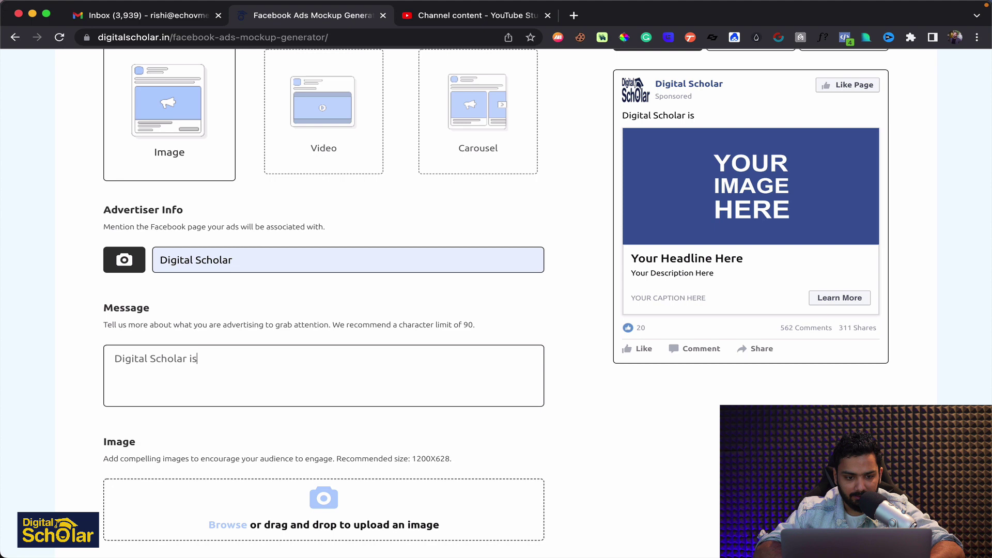
key(BackSpace)
key(BackSpace)
text(n)
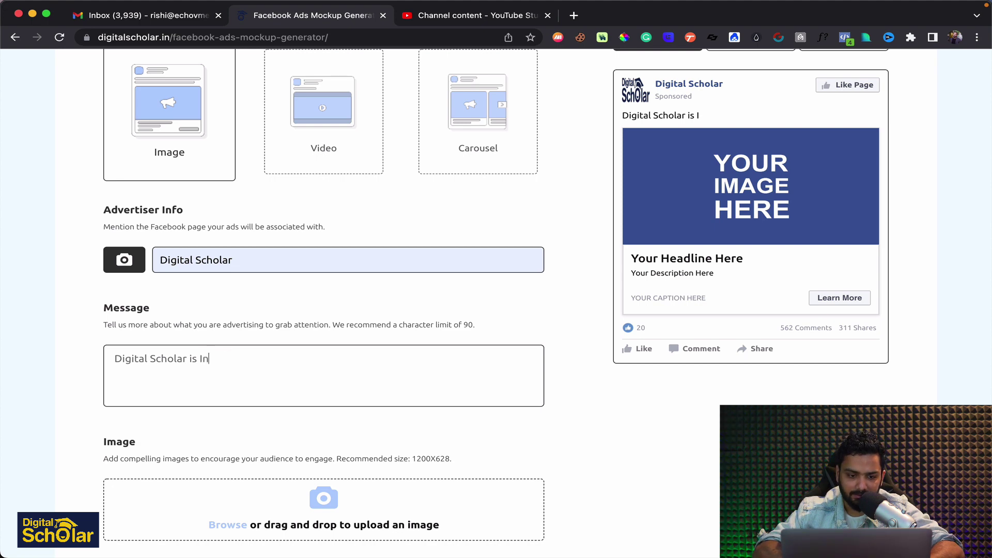
text(dia's Leading Di)
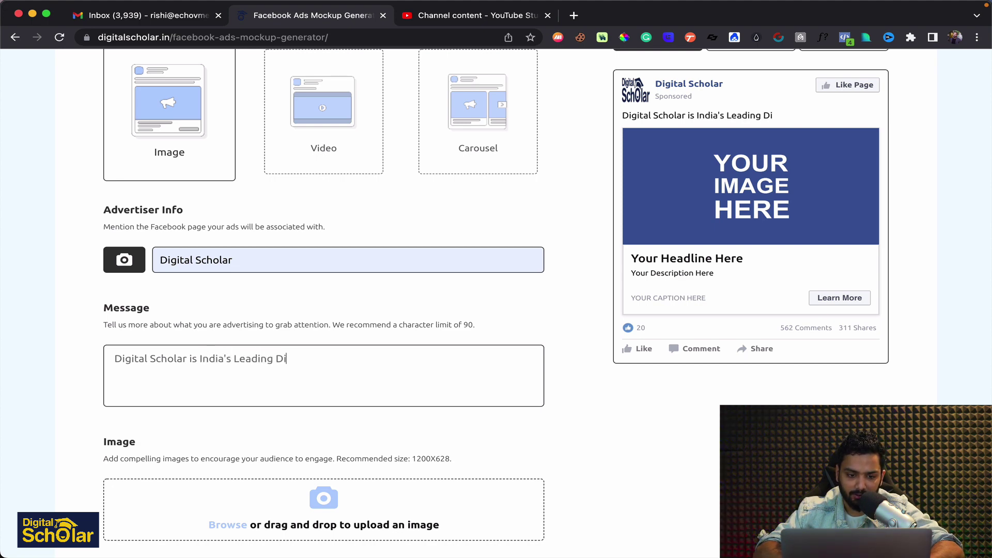
text( Mar)
key(BackSpace)
key(BackSpace)
text(t)
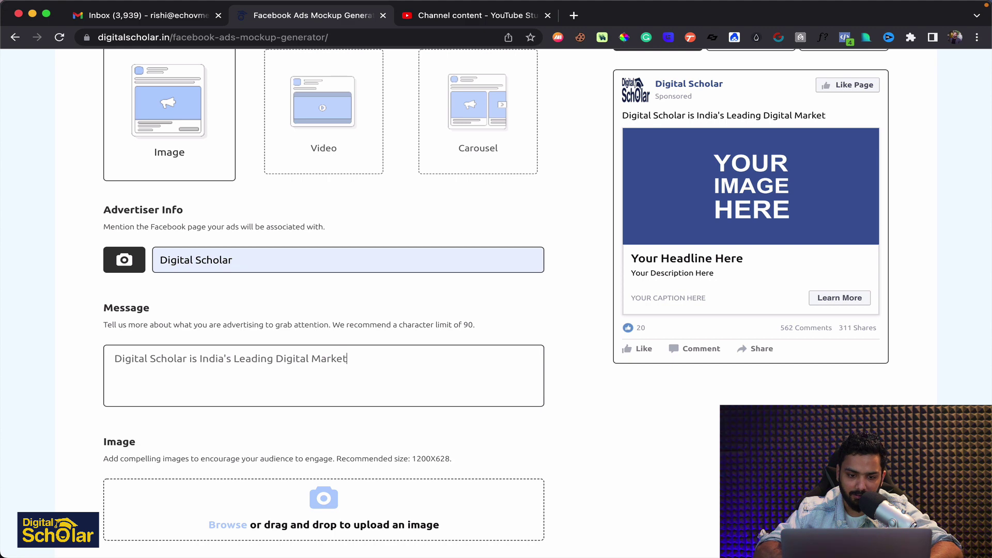
text(Institute)
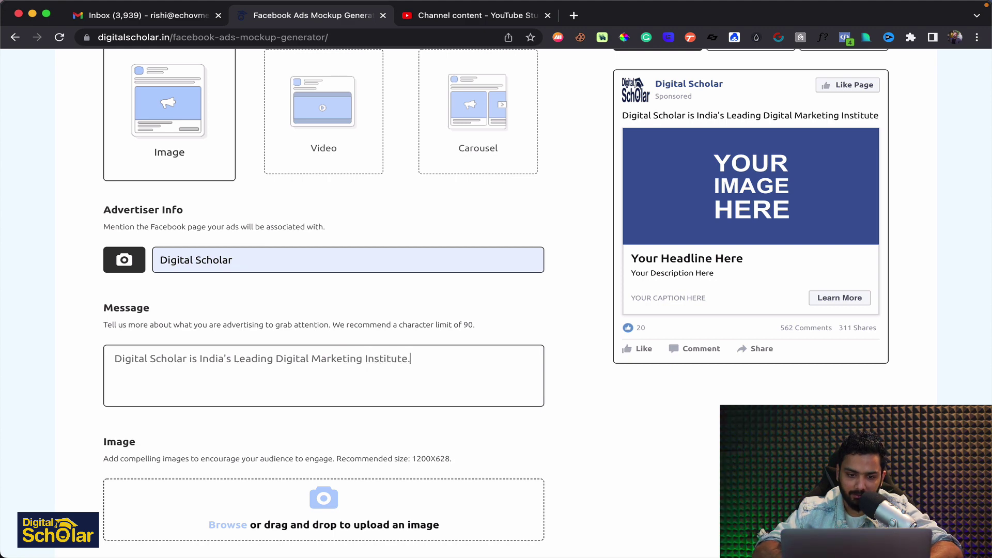
text(.)
key(BackSpace)
text(ba)
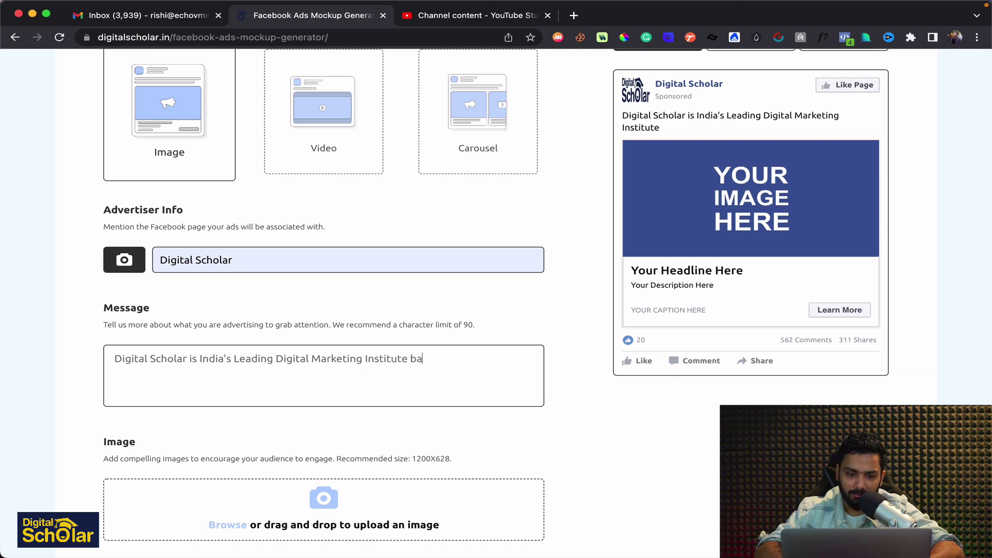
text(sed out of Chenna)
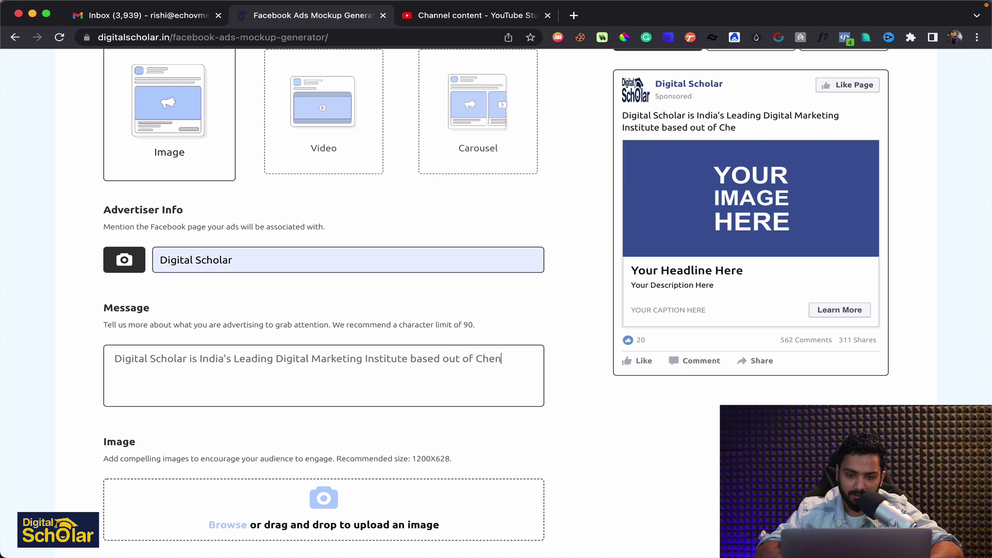
text(i.)
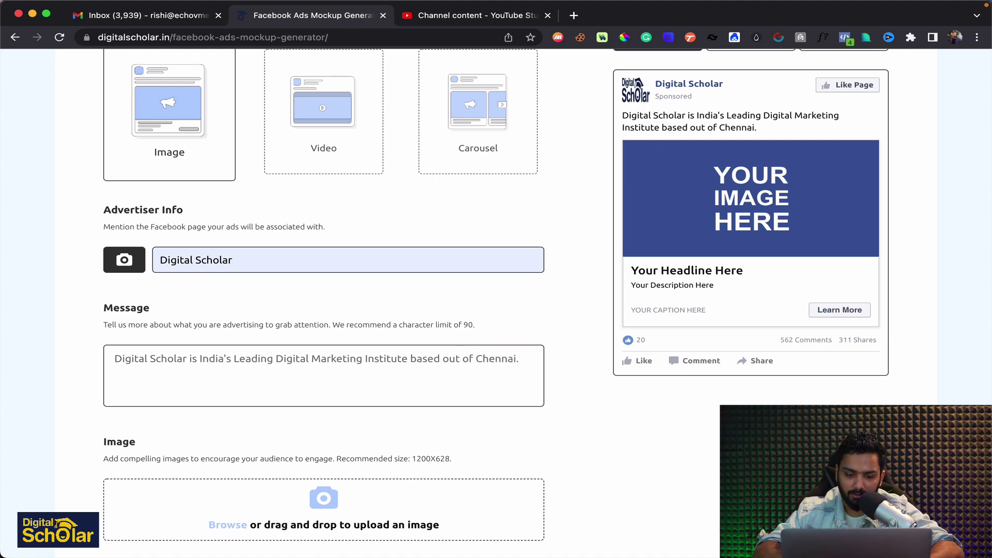
text( Click below to enro)
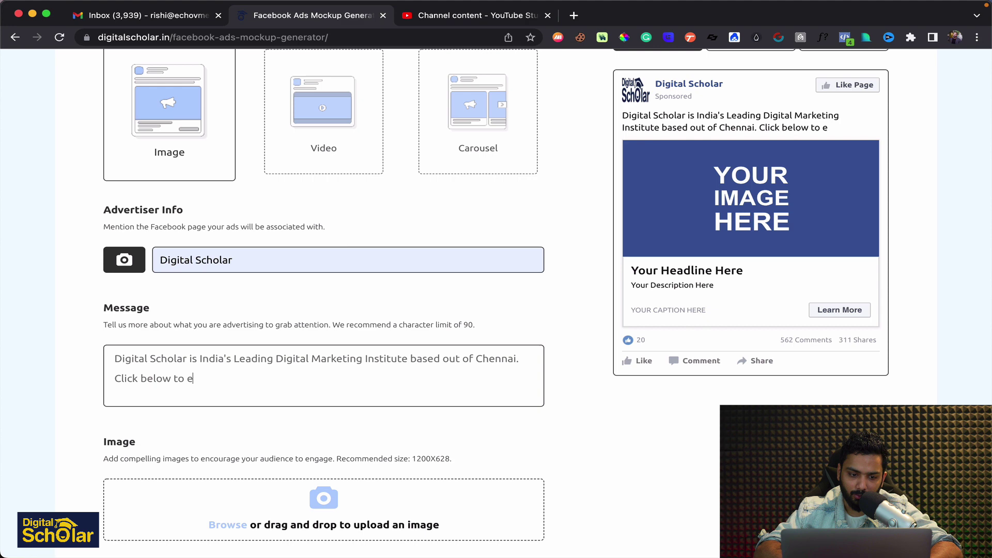
text(l now.)
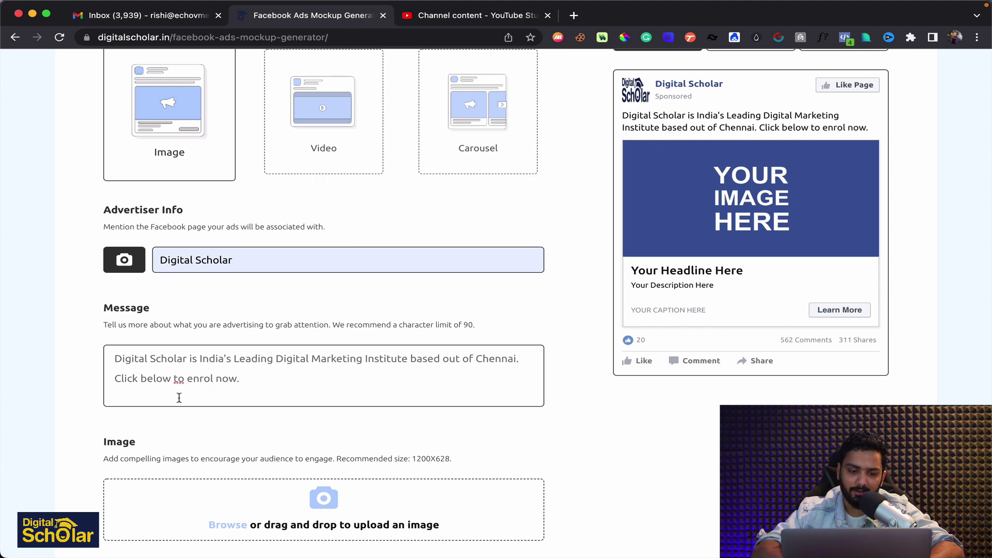
scroll(173, 399, down, 2)
scroll(173, 399, down, 3)
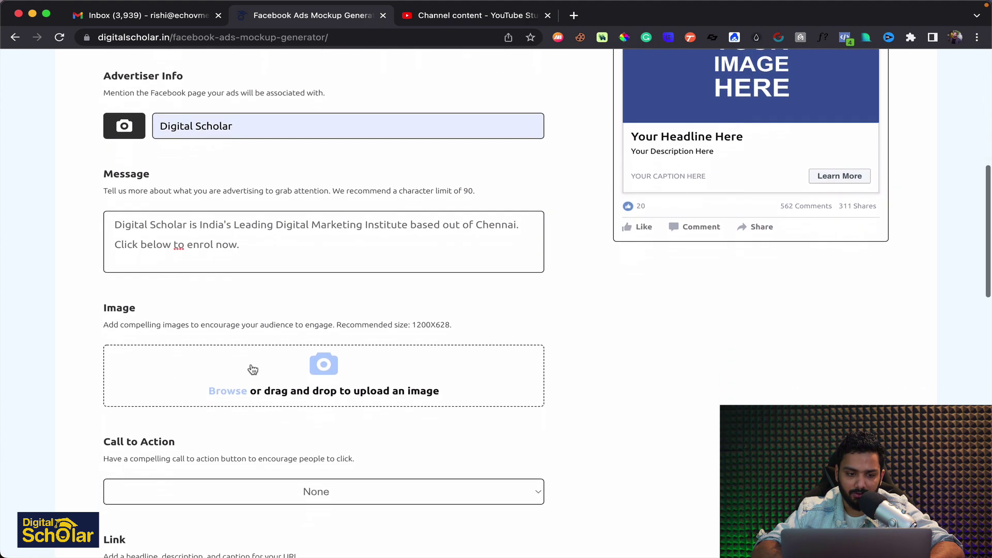
- Upload ECH00051.JPG as the ad photo and set the call to action to Learn More
click(227, 393)
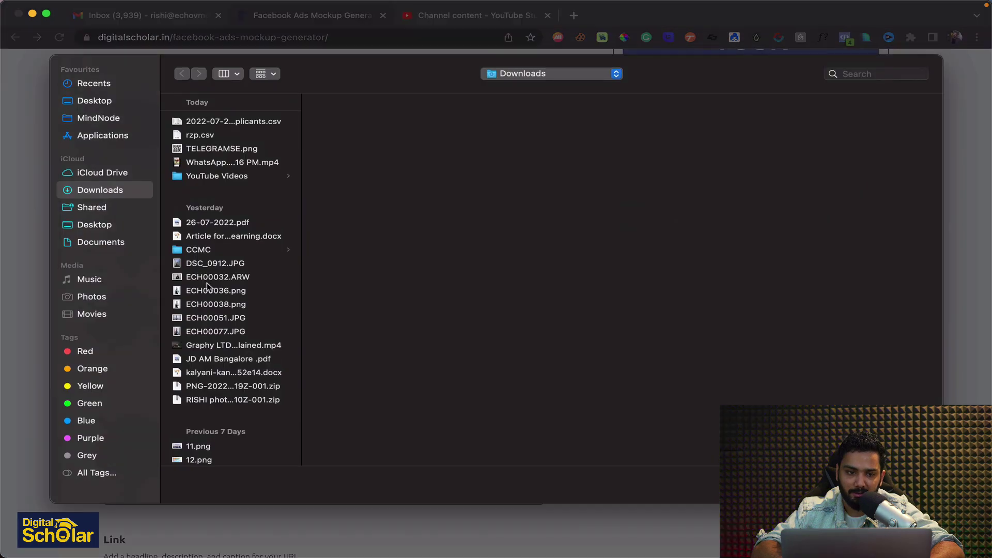
click(222, 319)
double_click(222, 323)
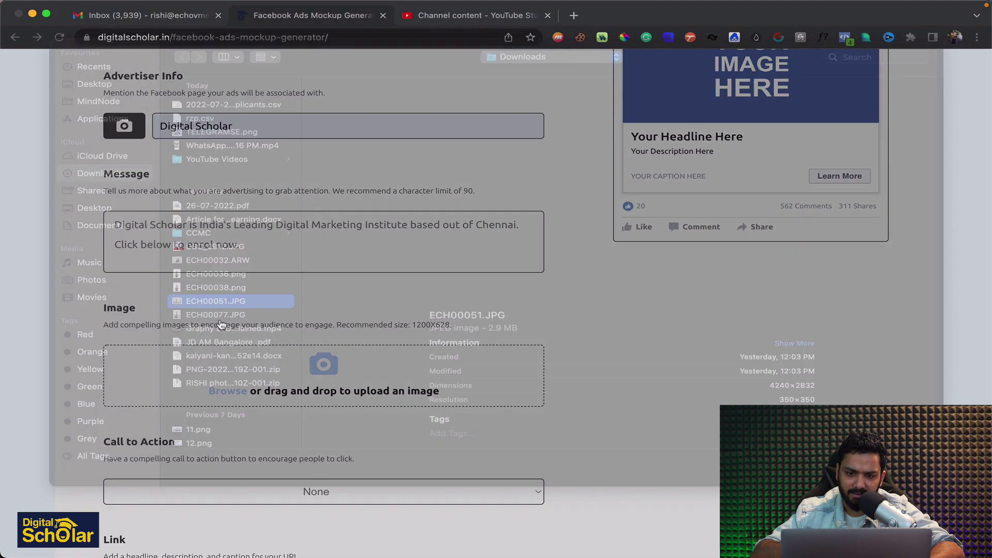
scroll(230, 493, down, 3)
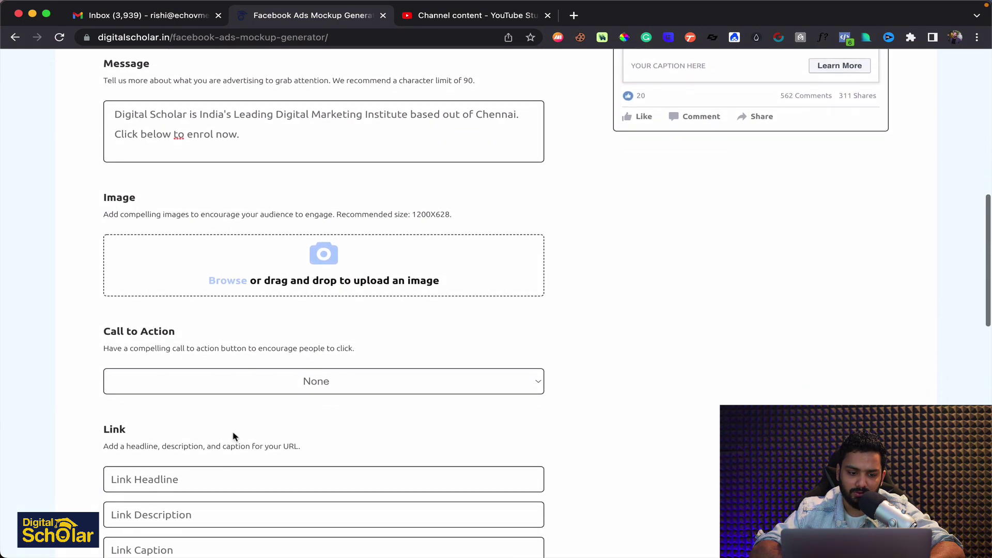
scroll(246, 389, up, 3)
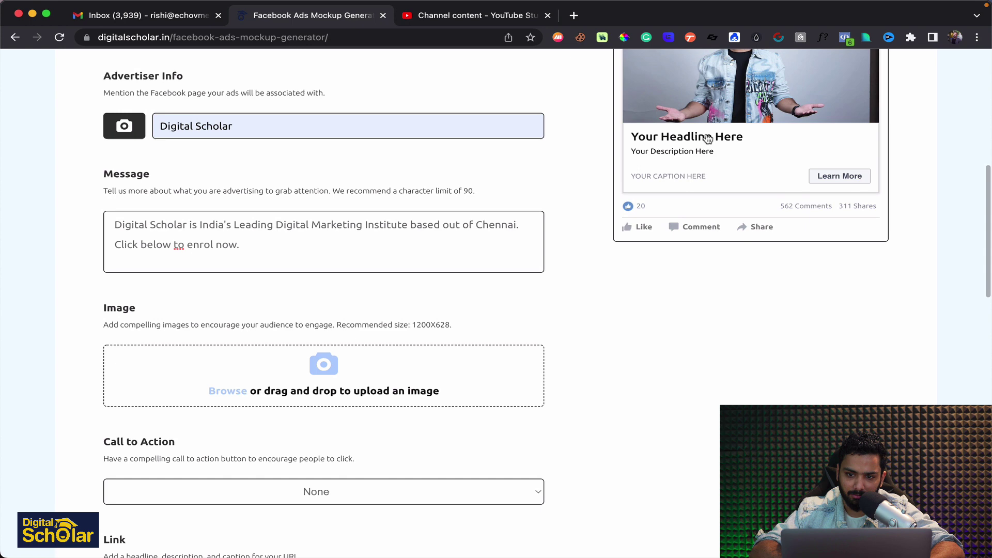
scroll(343, 500, down, 2)
click(301, 410)
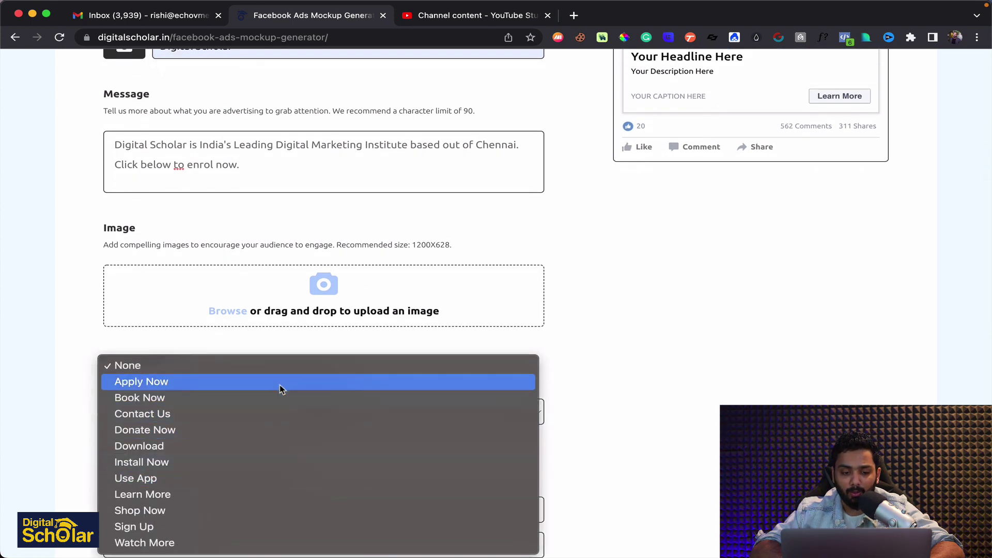
click(265, 494)
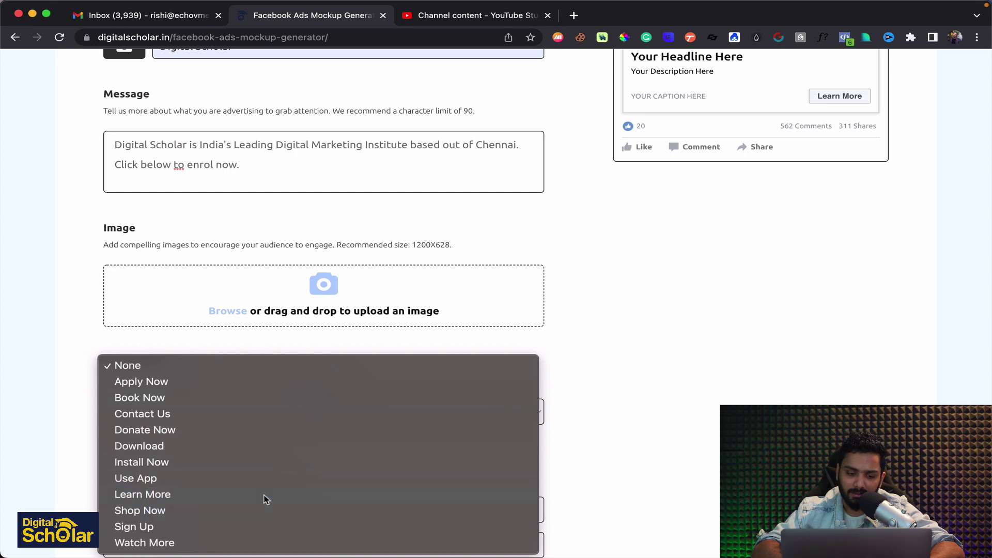
scroll(336, 388, down, 2)
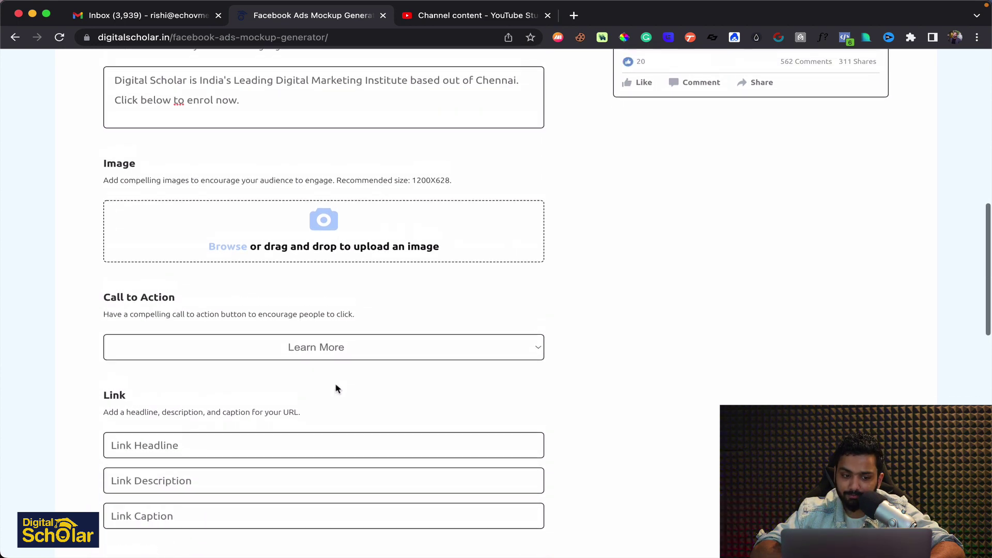
scroll(336, 388, up, 5)
scroll(335, 389, down, 6)
- Enter the headline 'Enrol Now for 4-Months Program' and the next-batch link description
click(262, 398)
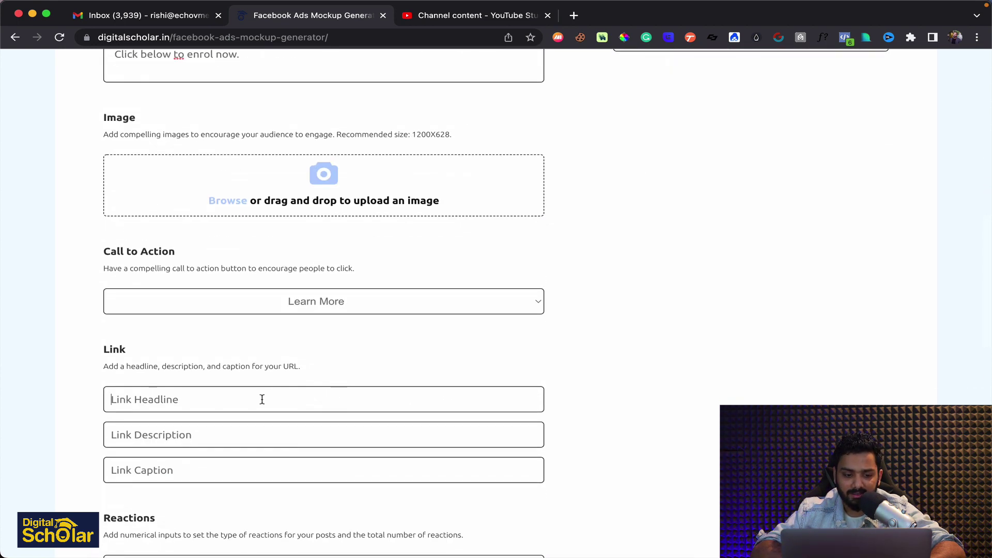
scroll(261, 398, down, 1)
scroll(261, 399, up, 3)
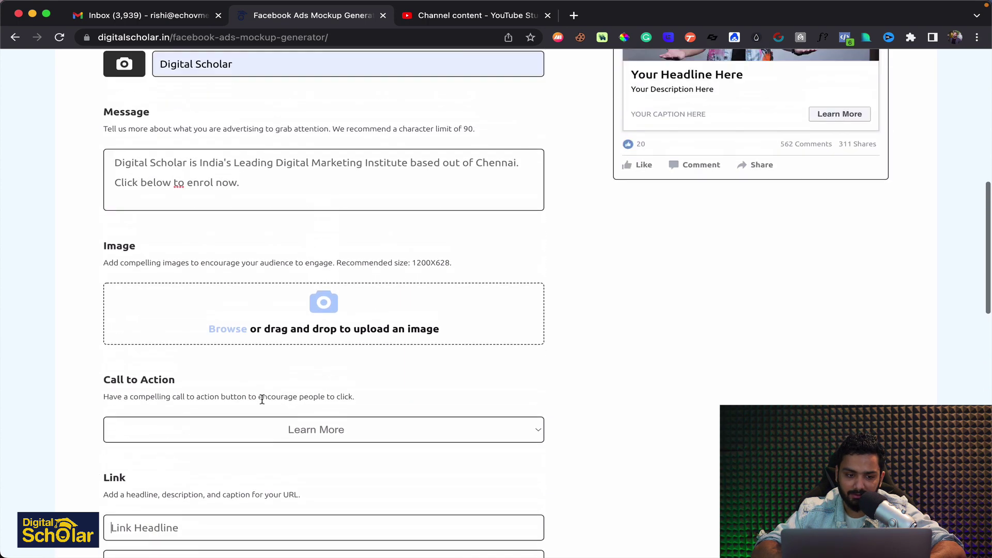
scroll(262, 398, up, 3)
scroll(263, 403, down, 2)
scroll(264, 403, down, 2)
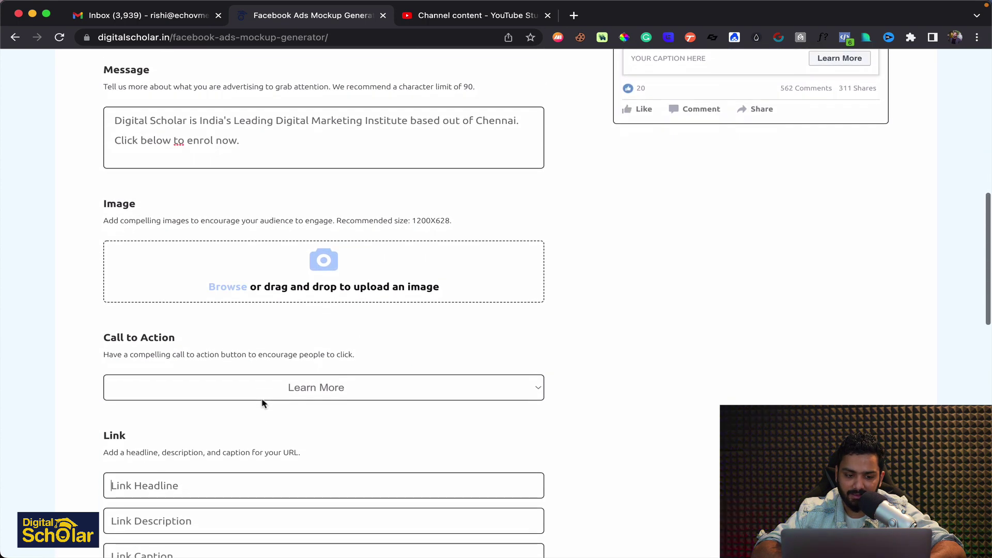
click(216, 493)
text(Enrol No)
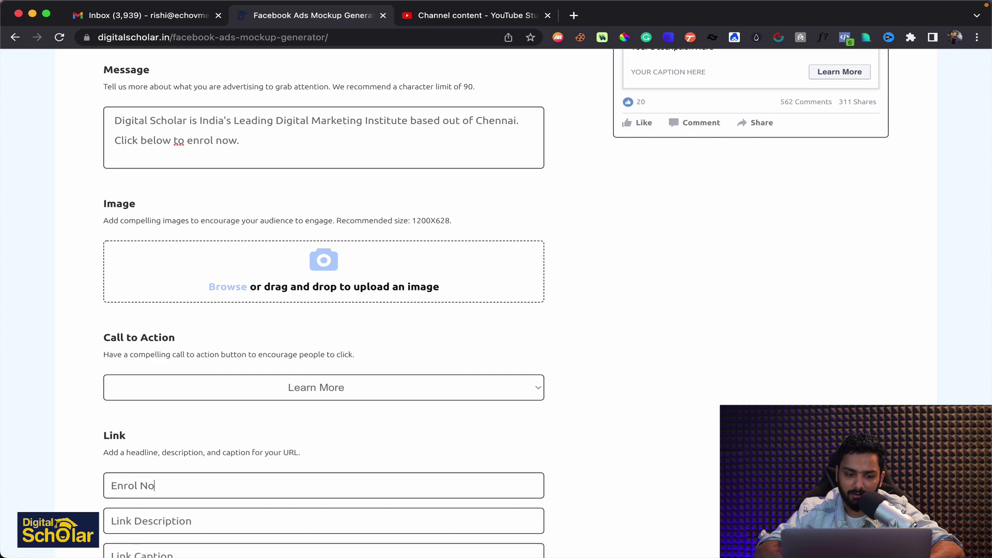
text( Mo)
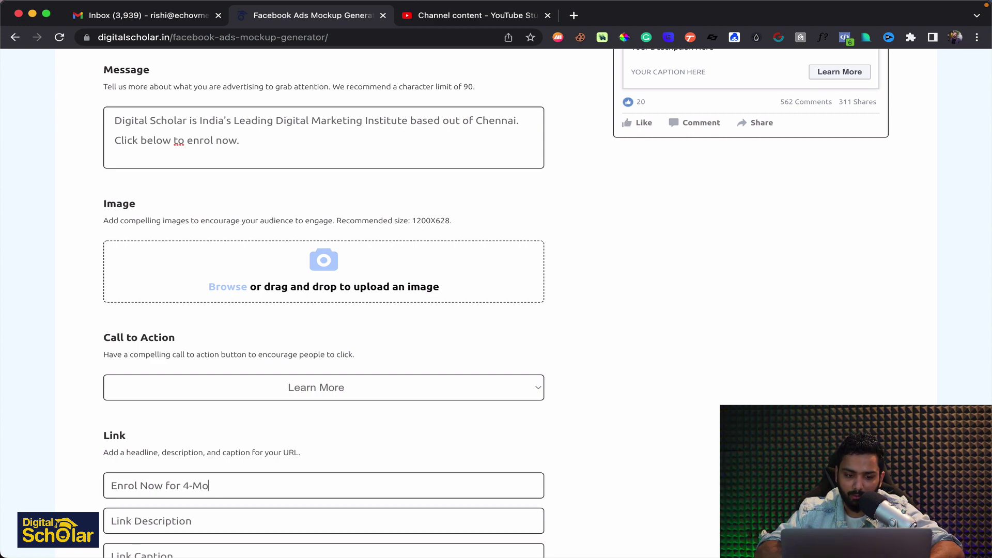
text(Po)
text(ogra)
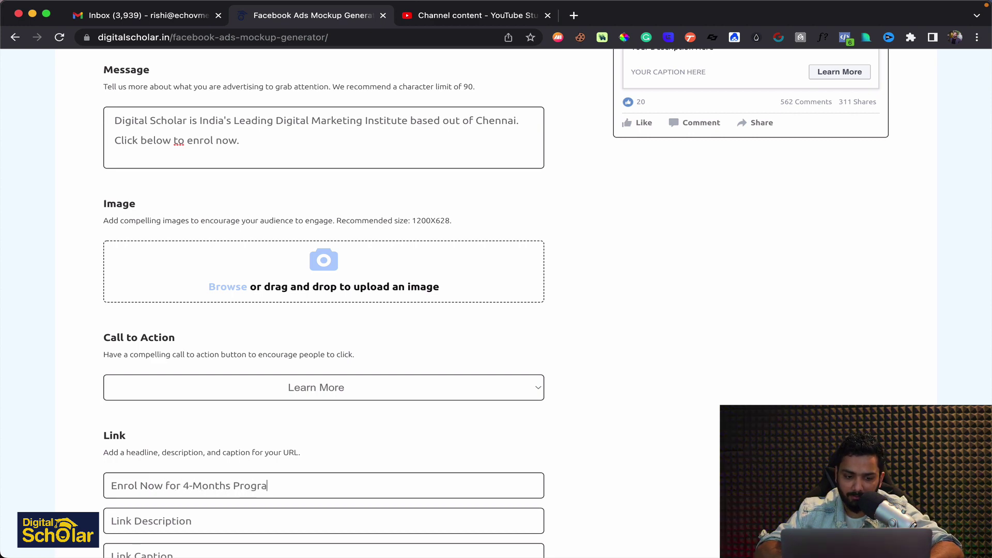
text(m)
scroll(212, 504, up, 2)
scroll(461, 416, up, 5)
scroll(730, 346, down, 2)
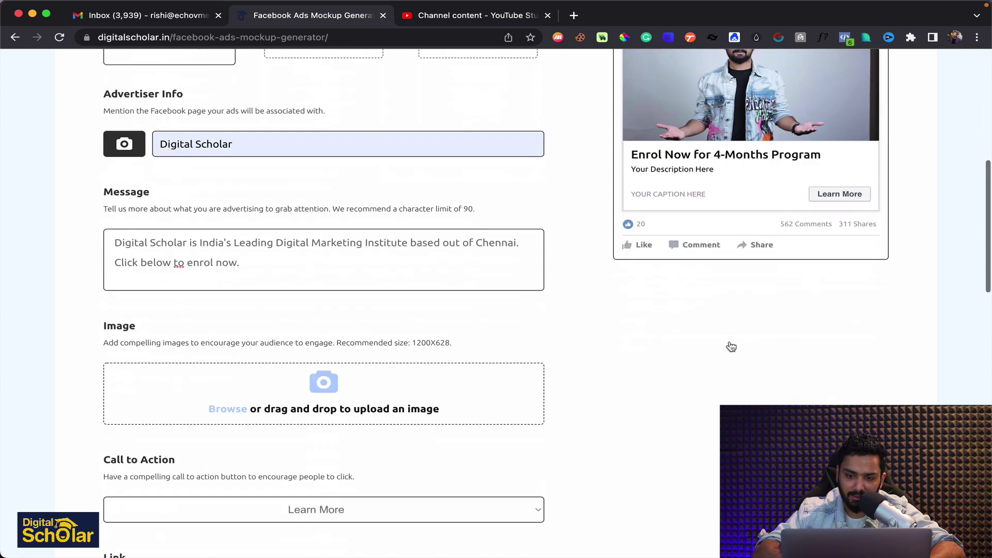
scroll(731, 347, down, 4)
click(243, 311)
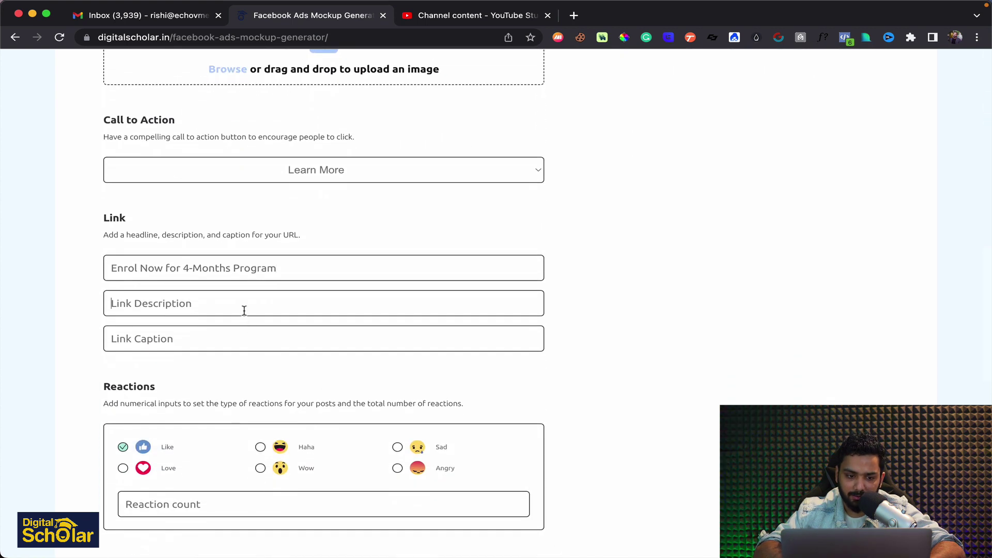
text(T)
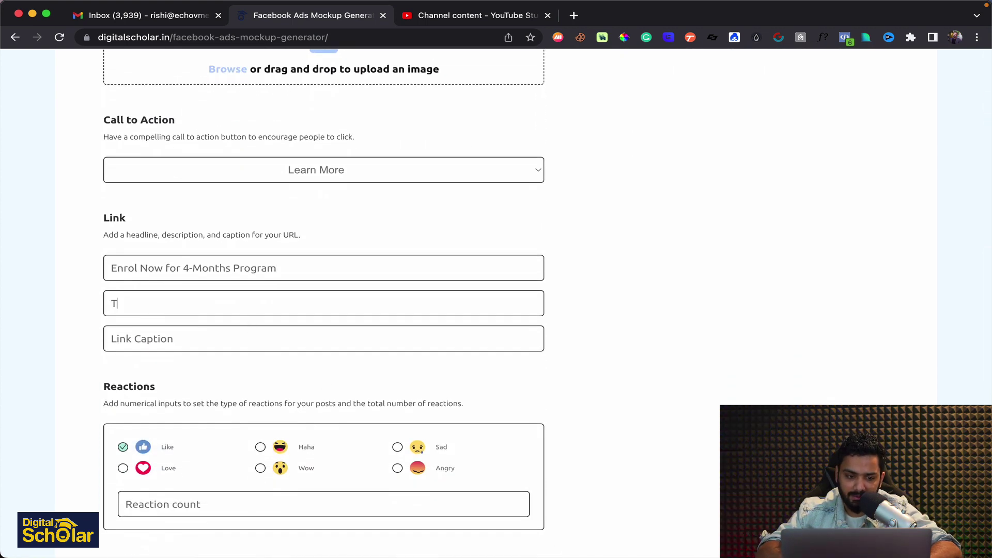
text(st)
key(BackSpace)
key(BackSpace)
key(BackSpace)
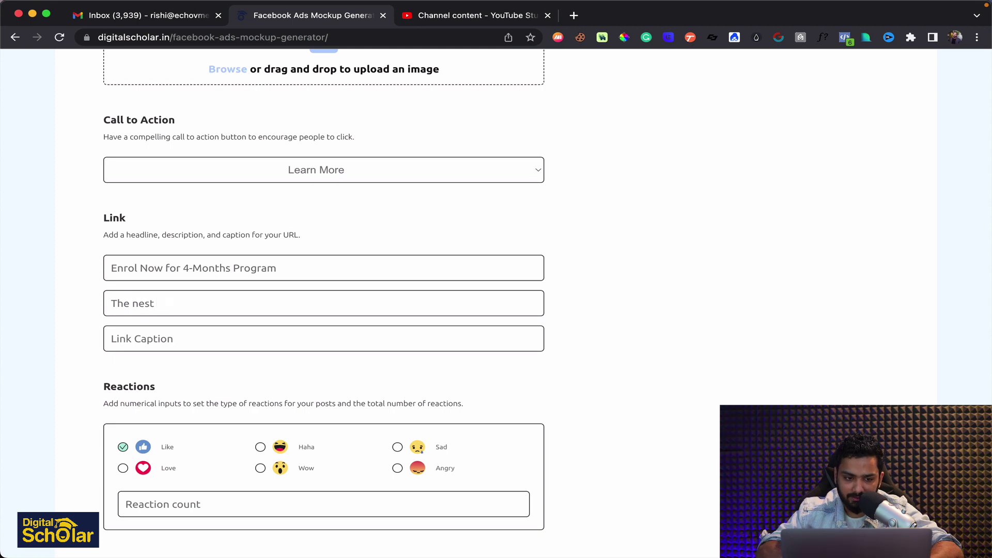
text(t batch is start)
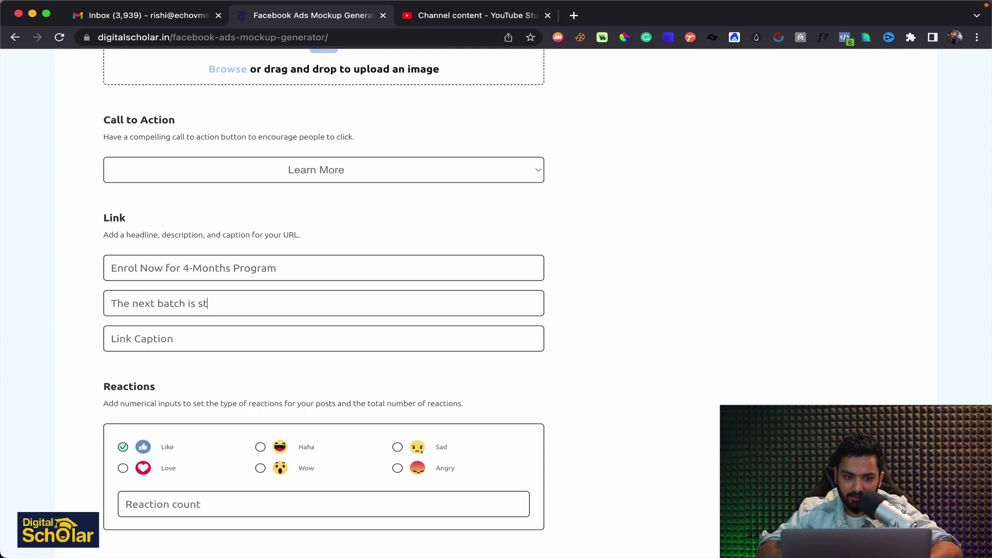
text(ing on 6)
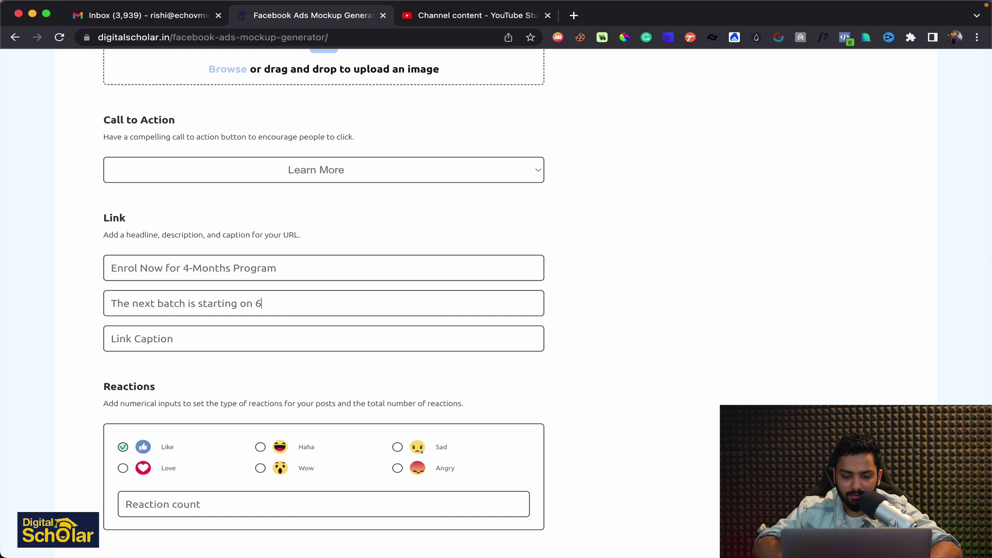
text(th september,)
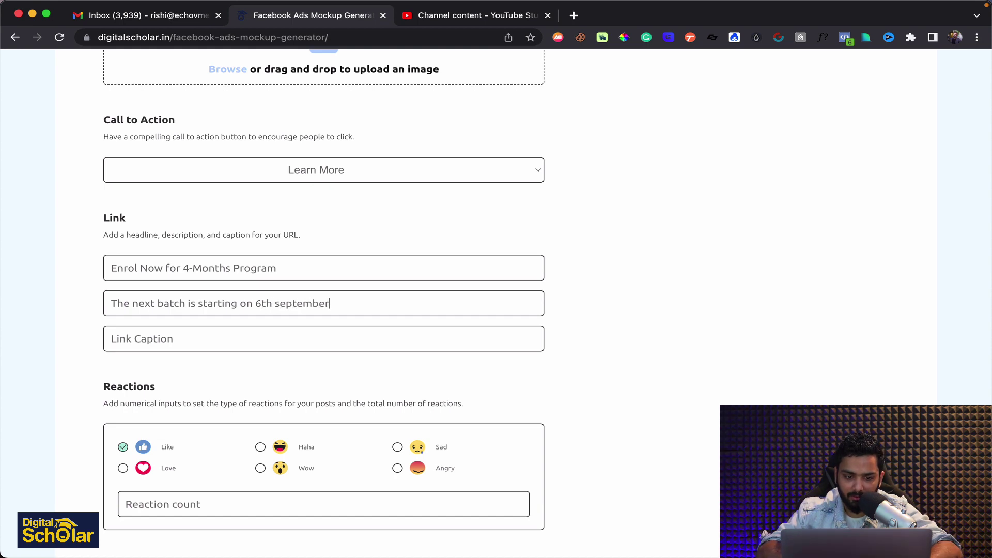
text( 2022. Jo)
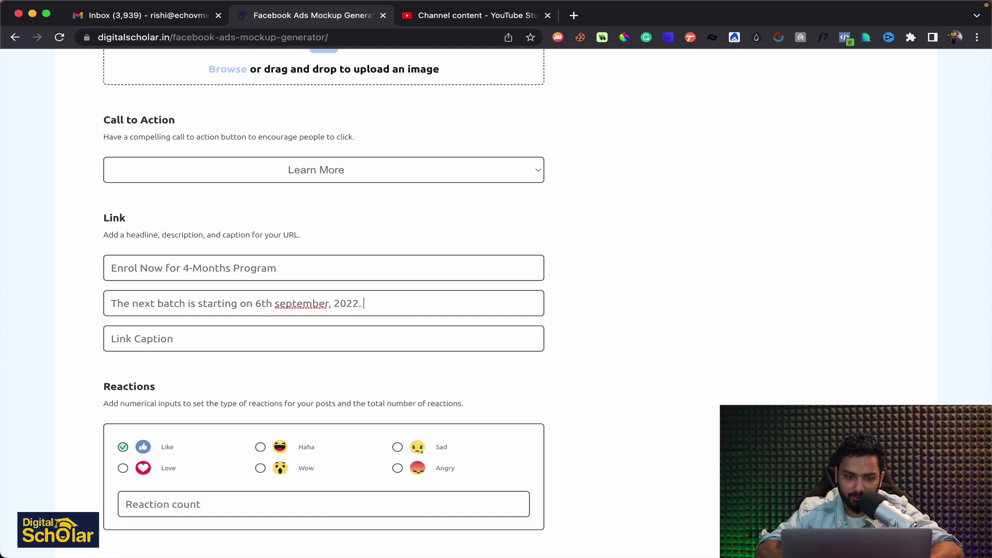
text(in so)
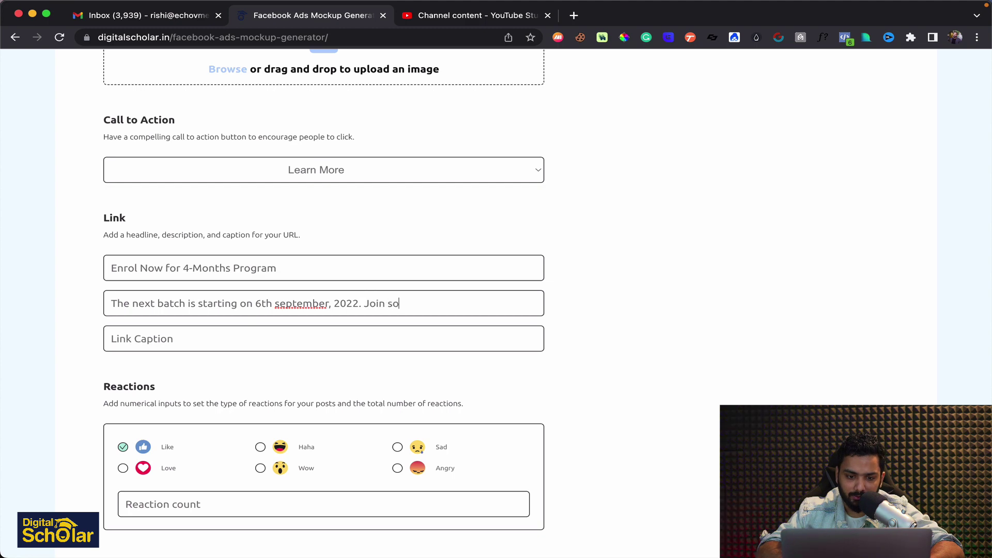
text(on. Limited seats )
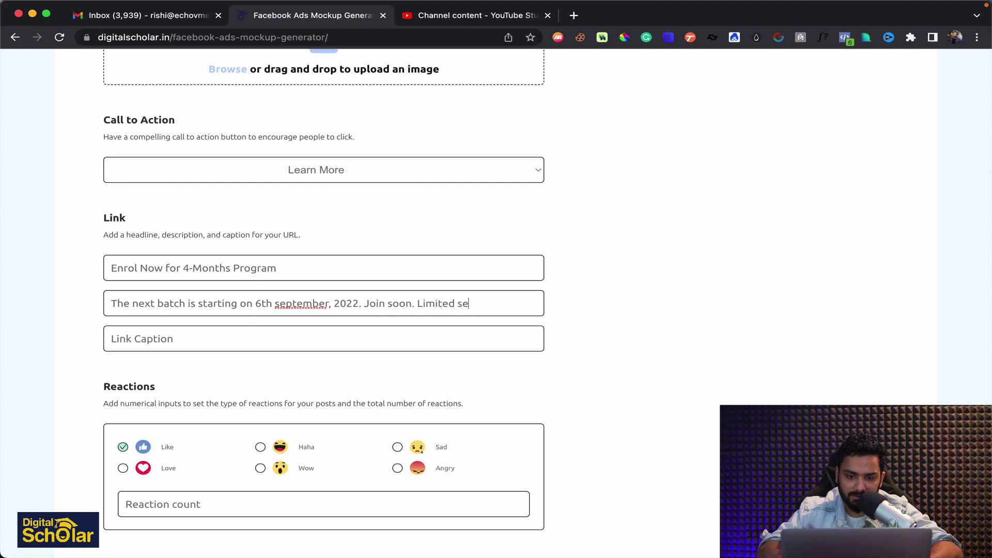
text(left.)
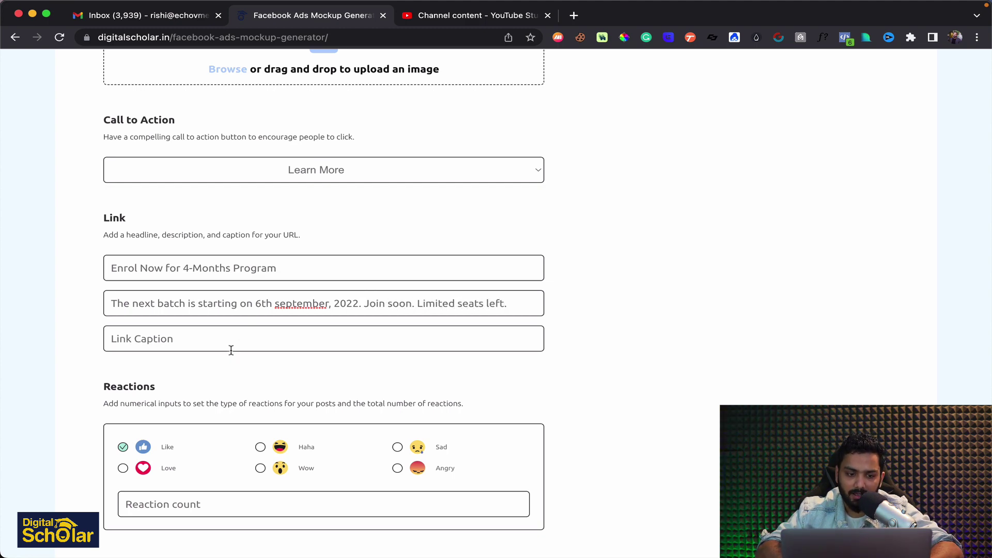
scroll(231, 350, up, 1)
scroll(230, 353, up, 5)
scroll(230, 354, up, 1)
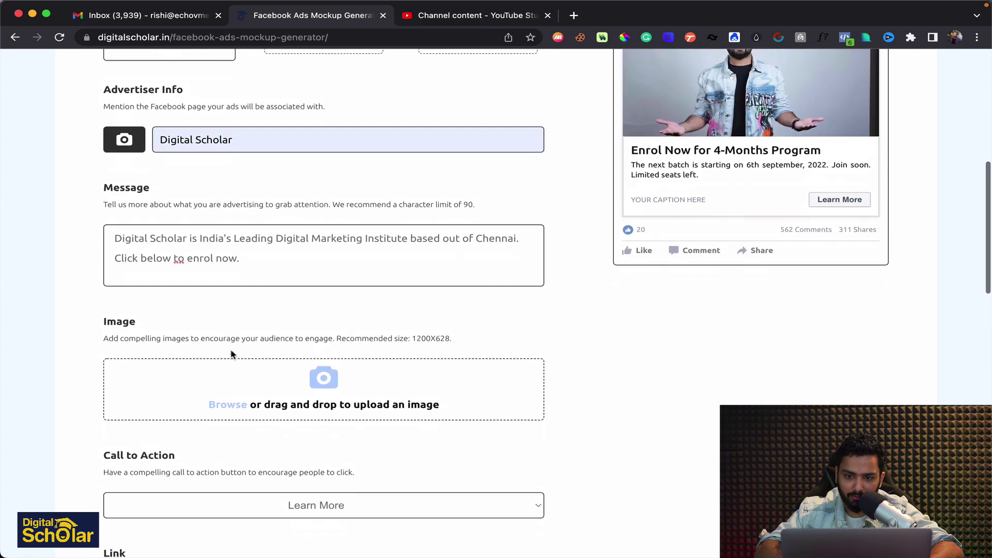
scroll(231, 355, down, 8)
text(www.fdigit)
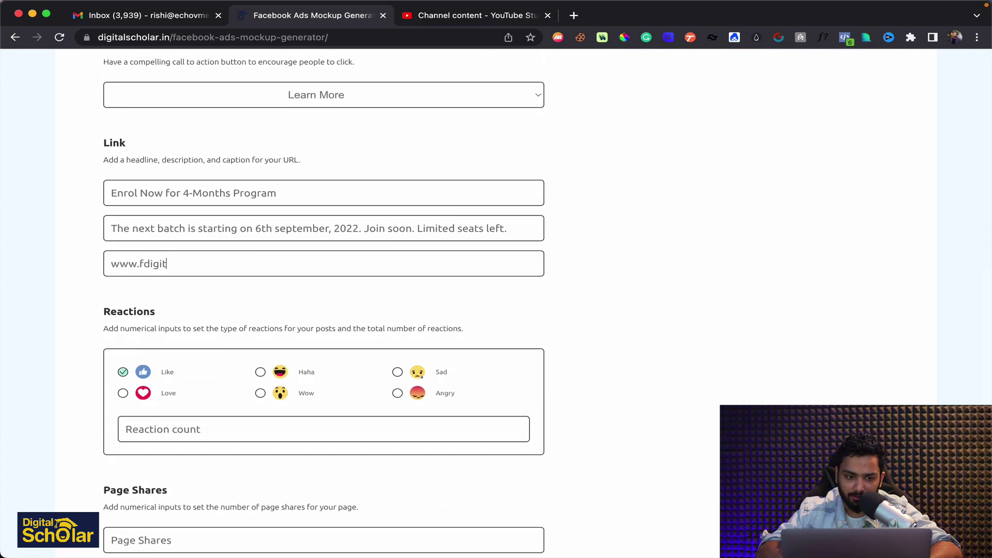
key(BackSpace)
key(BackSpace)
key(BackSpace)
text(g)
key(BackSpace)
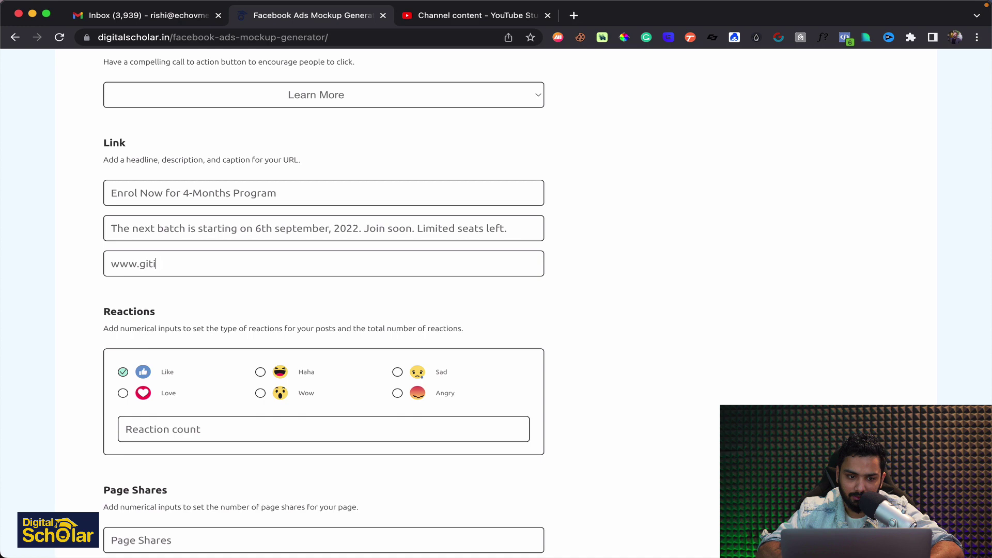
key(BackSpace)
text(als)
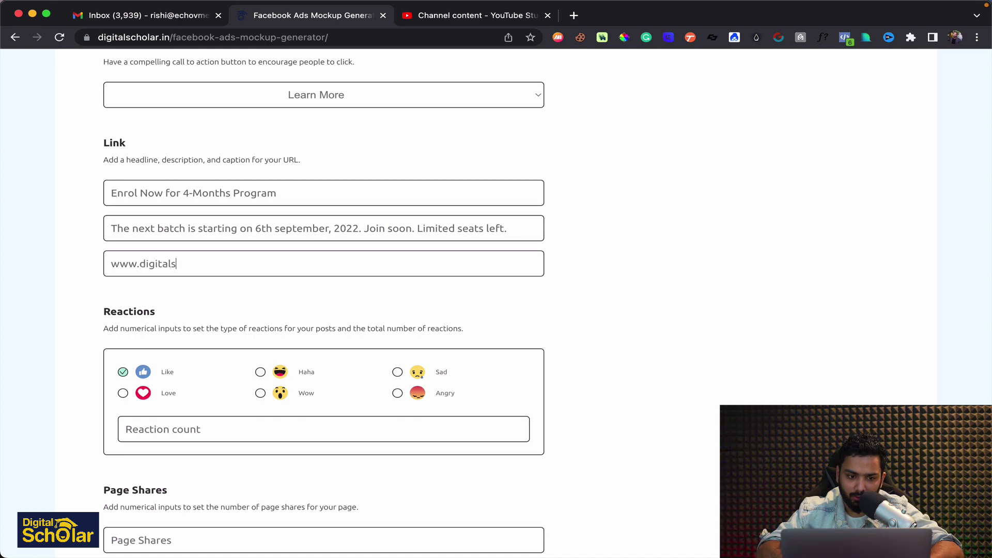
text(cholar.in)
scroll(265, 308, up, 2)
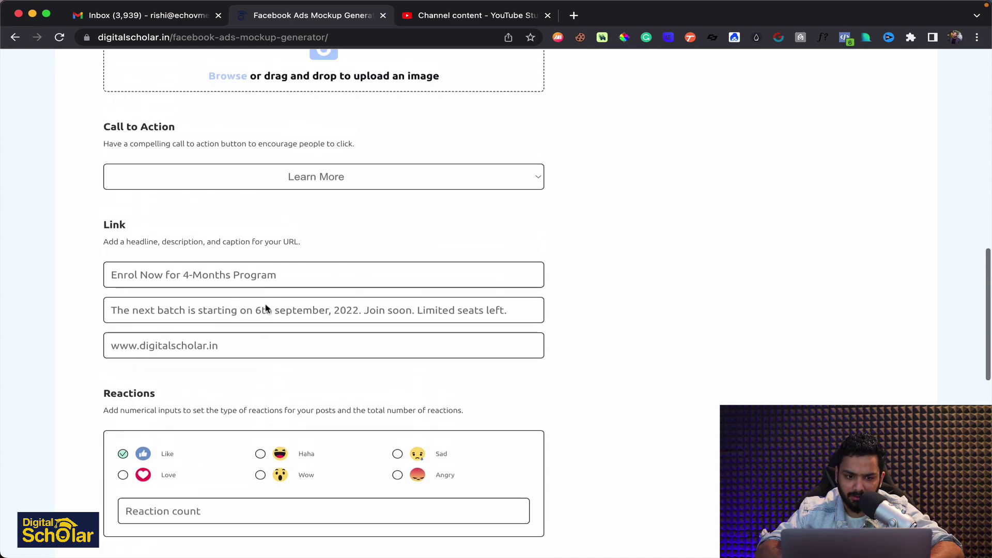
scroll(265, 309, up, 5)
scroll(266, 308, up, 4)
scroll(266, 307, up, 1)
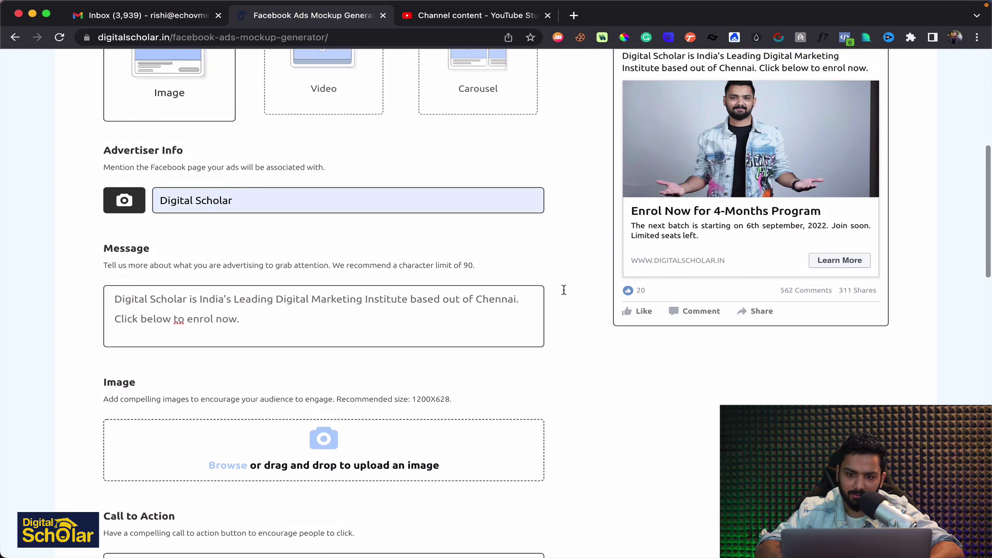
scroll(659, 279, up, 1)
scroll(698, 276, up, 1)
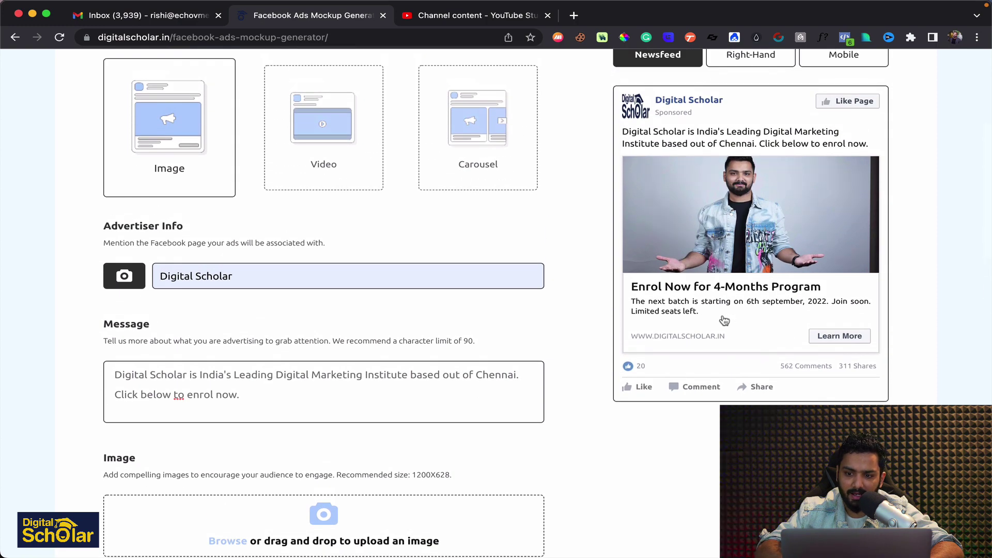
scroll(722, 320, down, 5)
scroll(723, 320, down, 4)
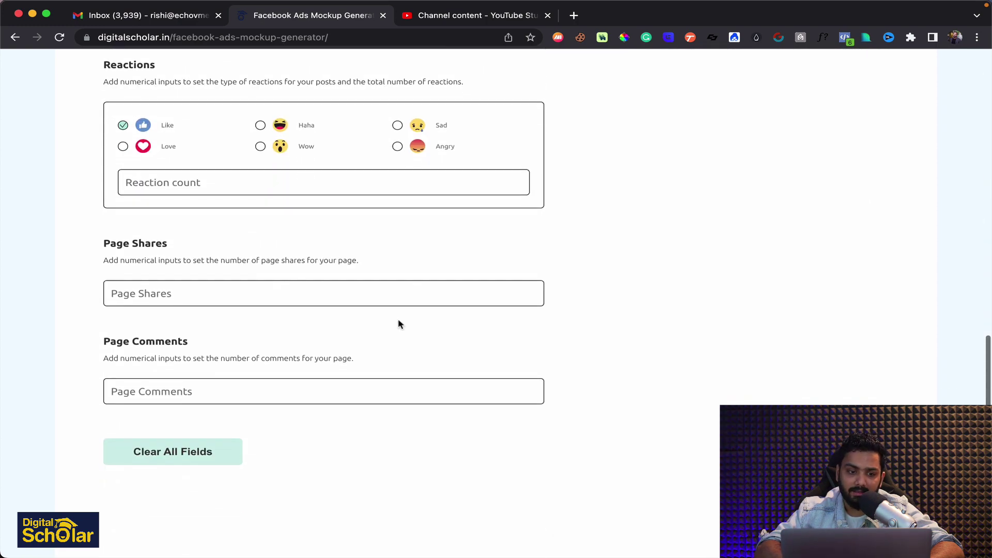
scroll(317, 350, up, 3)
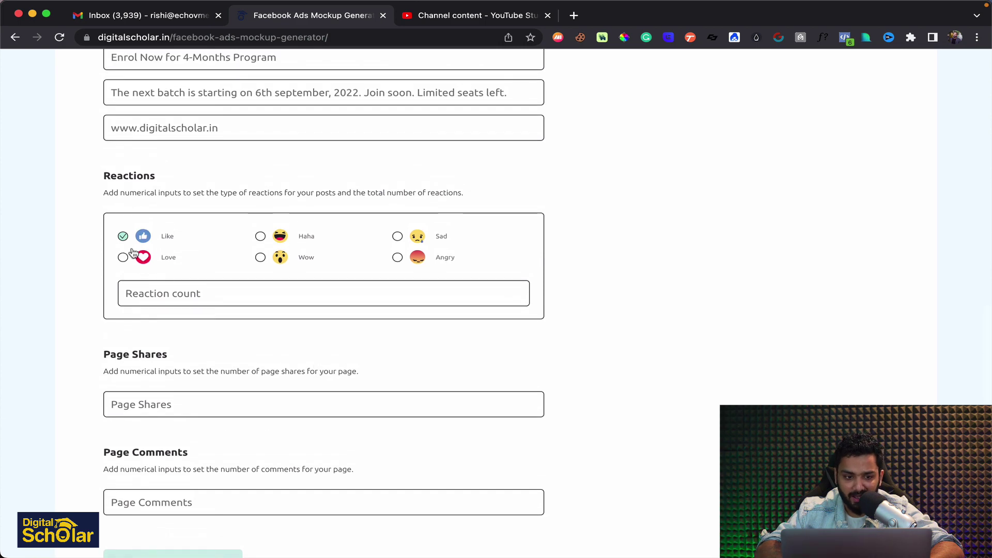
scroll(147, 279, up, 1)
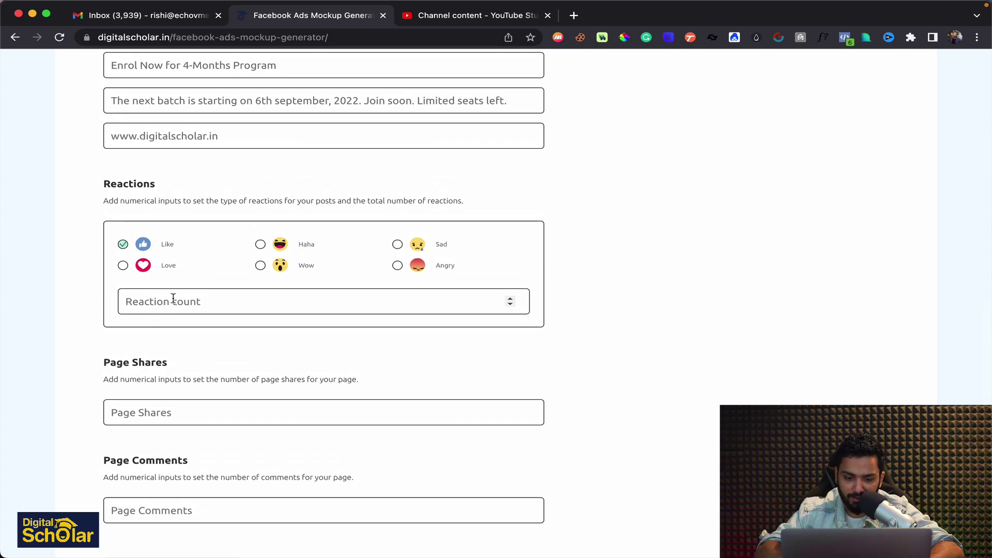
text(245)
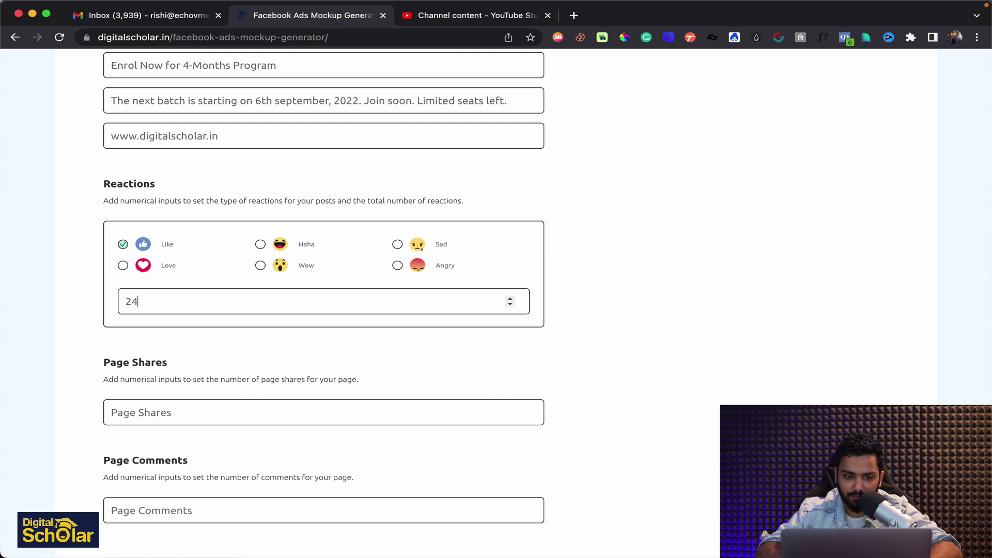
- Show Like, Love and Wow reactions with a count of 677, plus 41 shares and 34 comments
click(261, 253)
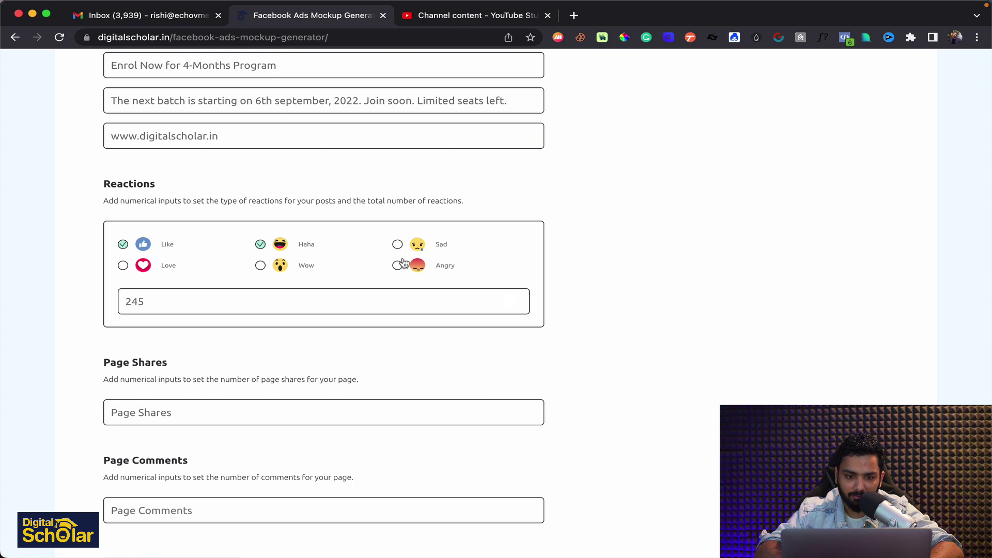
click(260, 246)
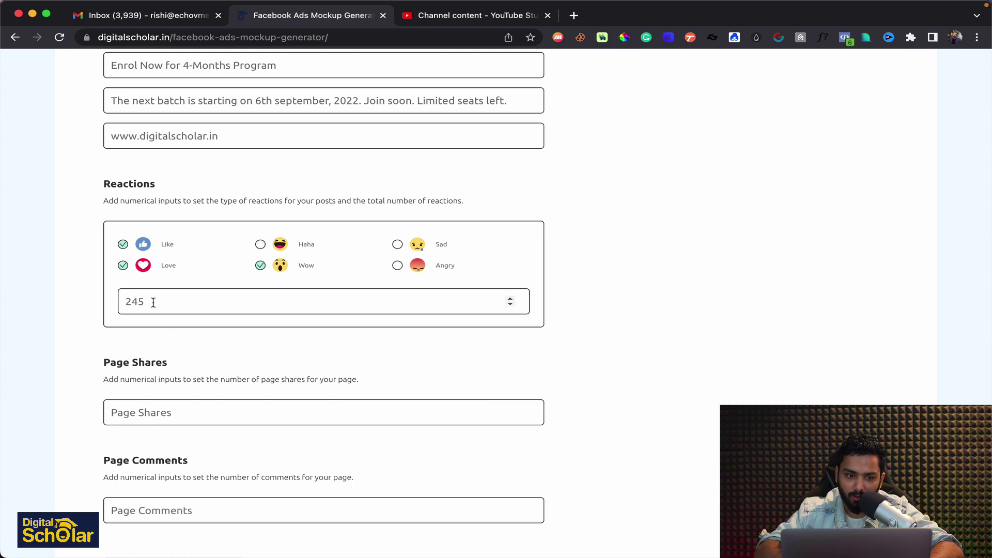
key(BackSpace)
key(BackSpace)
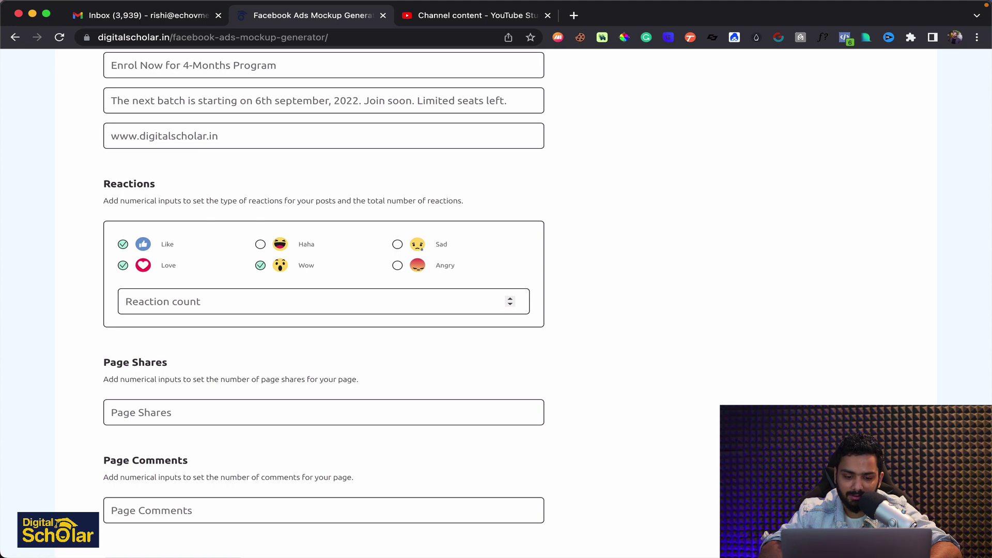
text(677)
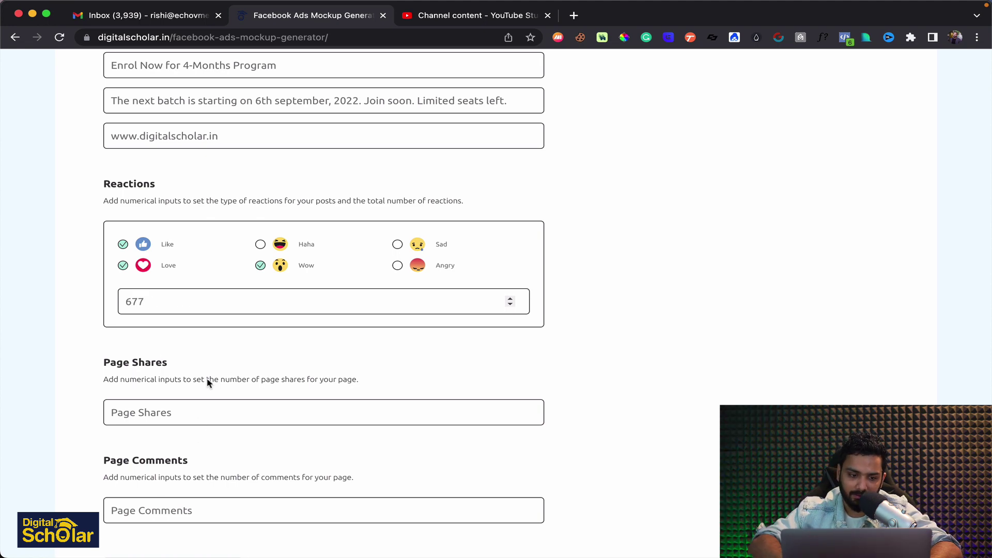
click(210, 410)
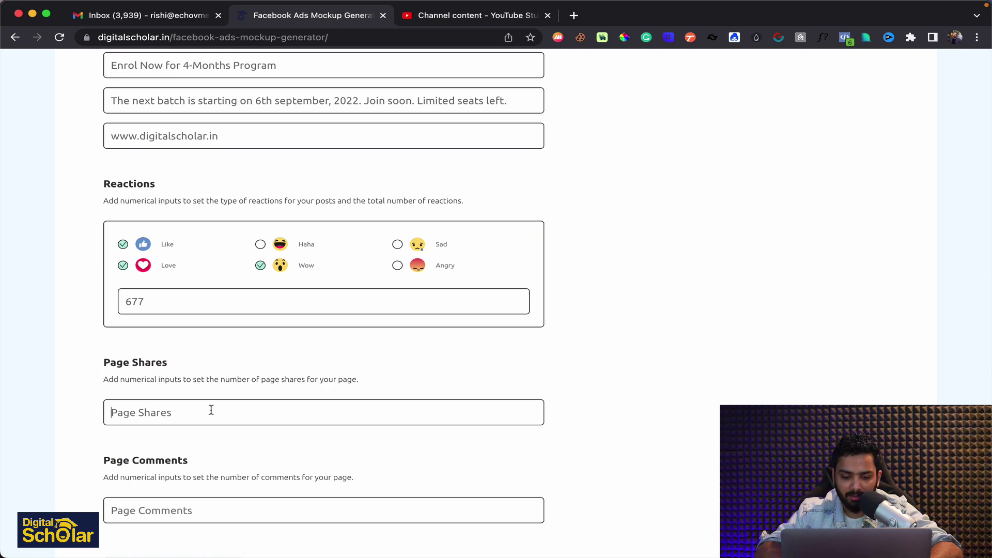
text(41)
scroll(210, 410, down, 2)
click(197, 455)
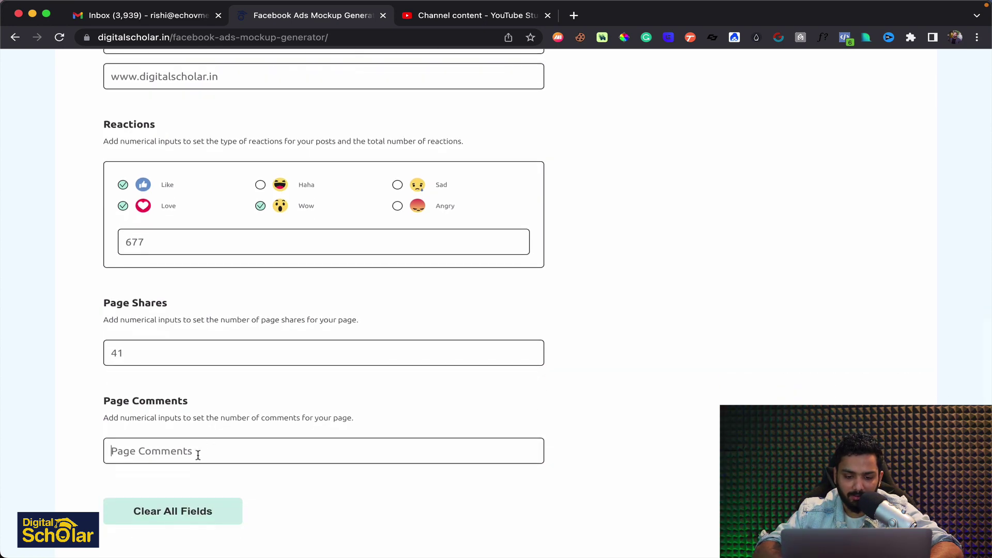
text(34)
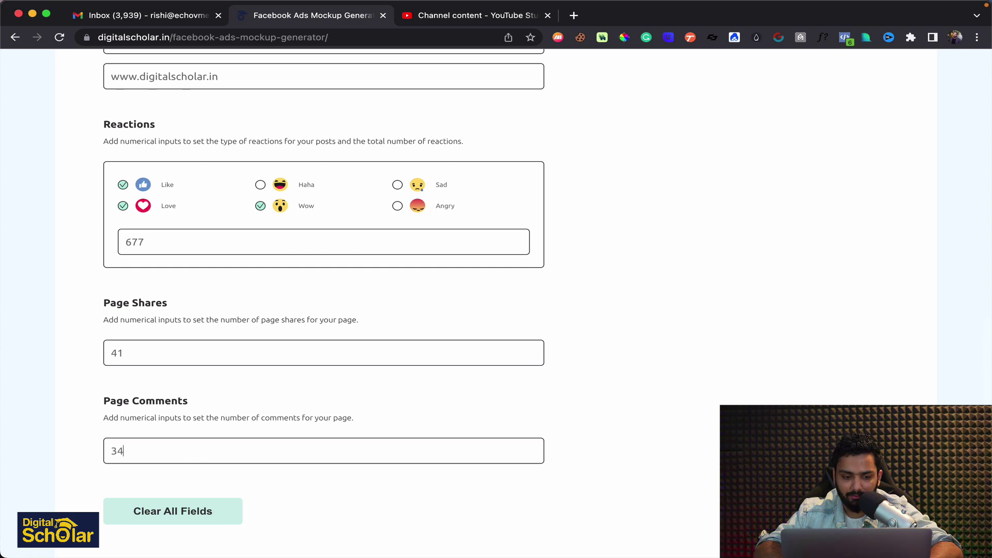
scroll(220, 478, up, 5)
scroll(220, 478, up, 9)
scroll(221, 478, up, 4)
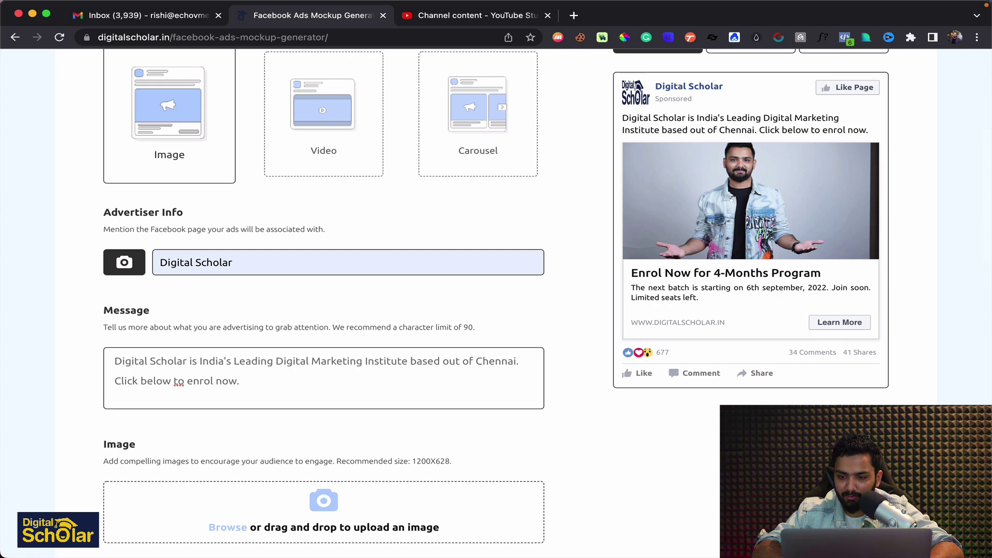
scroll(852, 326, up, 1)
scroll(775, 194, up, 4)
- Download the mockup as 1658921887532.png and open it in Preview, centred on screen
click(773, 185)
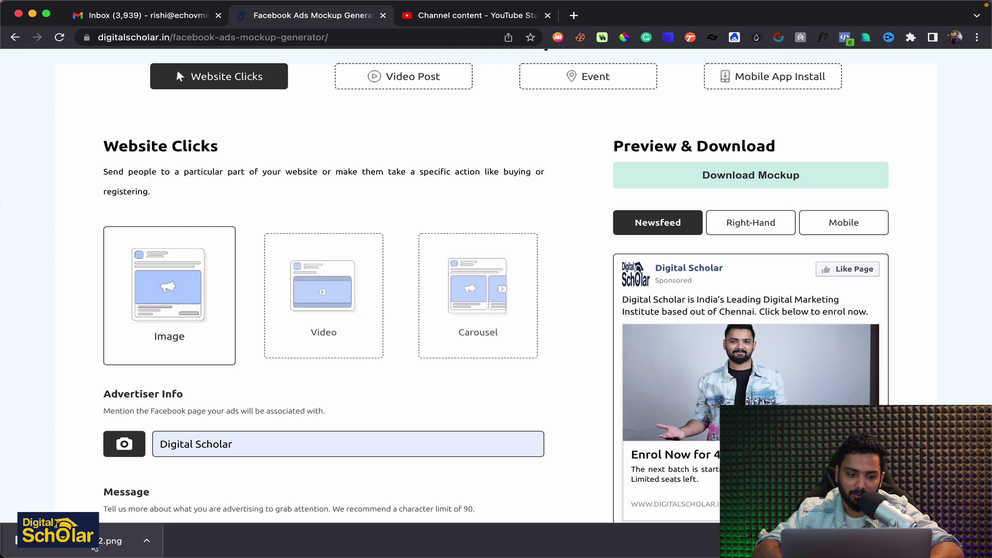
click(93, 543)
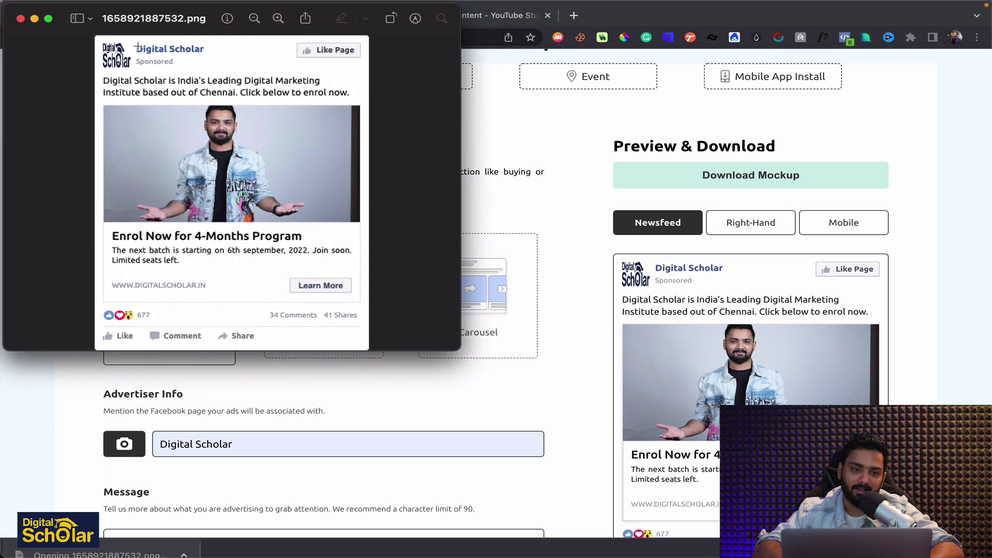
drag(141, 30, 359, 147)
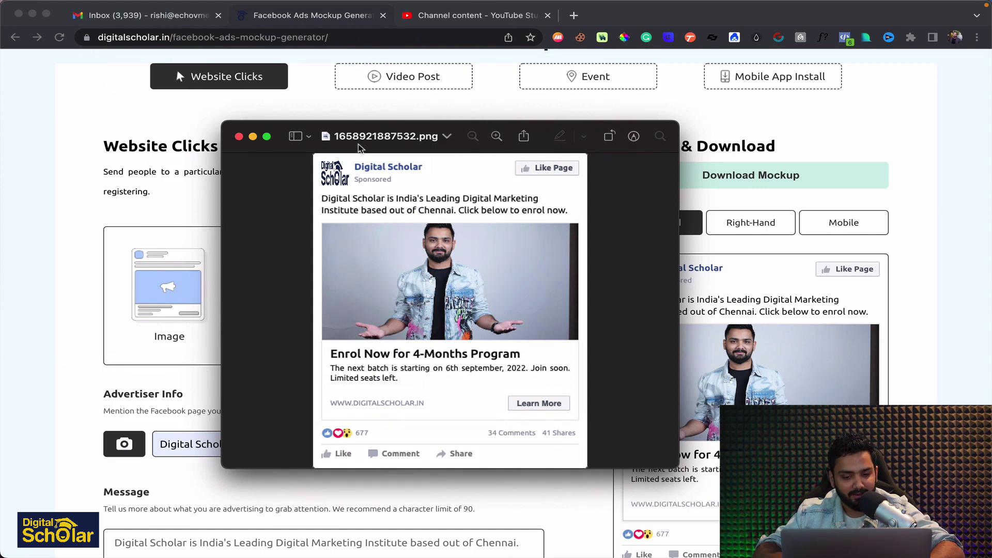
mouse_move(367, 136)
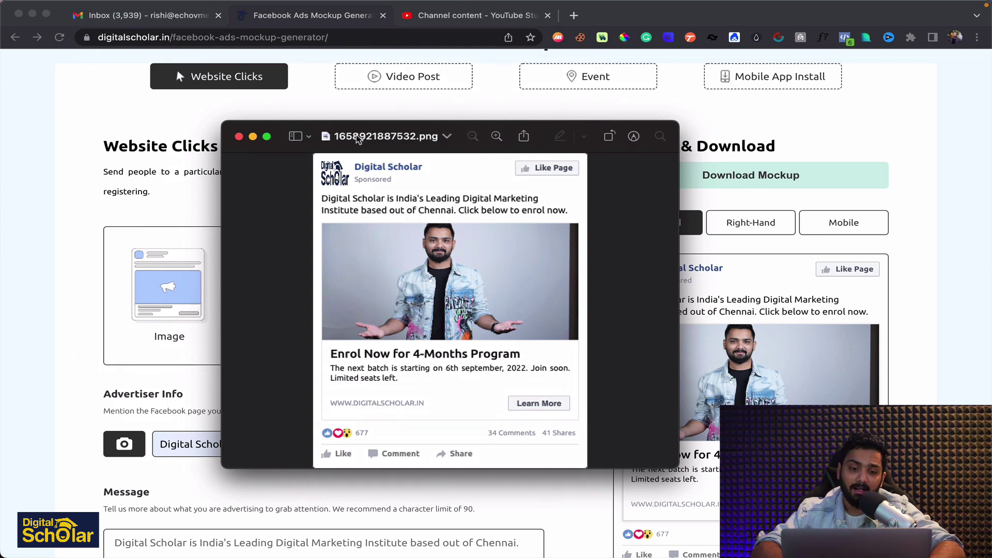
- Close the Preview image window and switch the ad preview to the Mobile layout
click(238, 136)
click(826, 226)
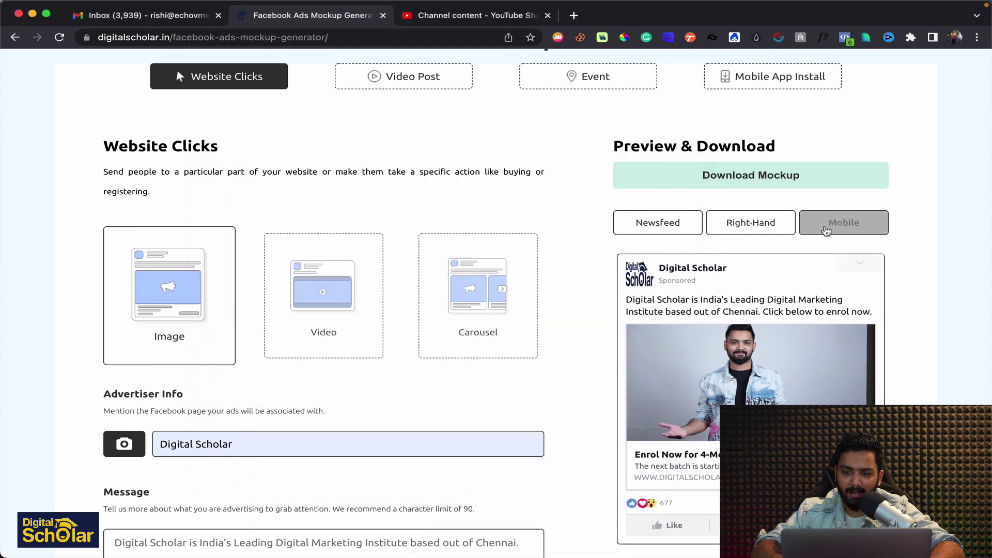
scroll(811, 269, down, 1)
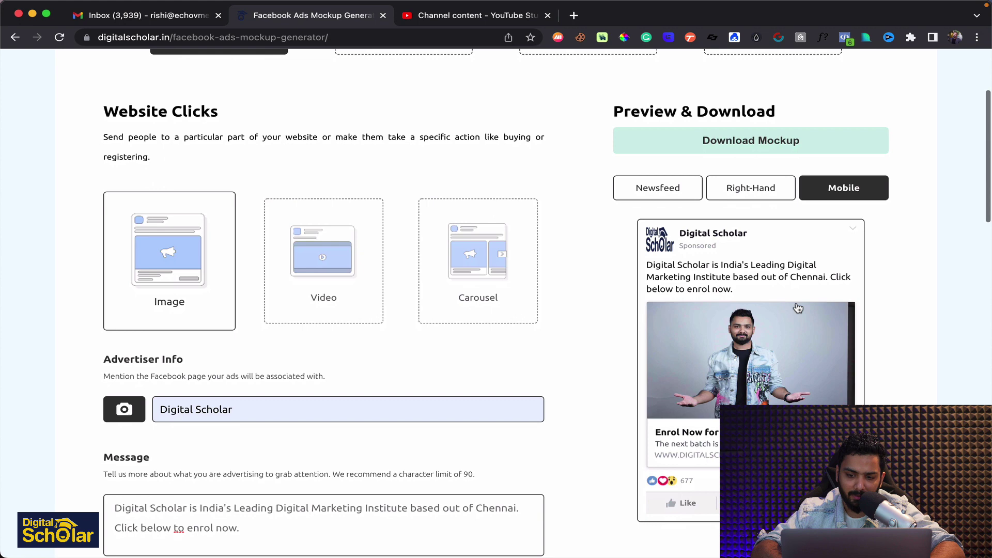
scroll(798, 302, up, 2)
scroll(782, 233, up, 1)
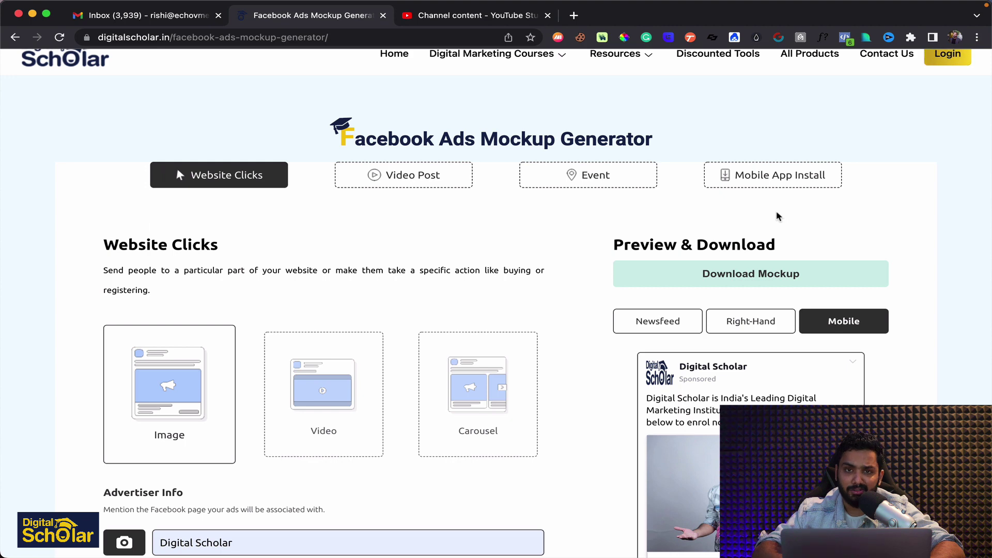
scroll(778, 215, up, 1)
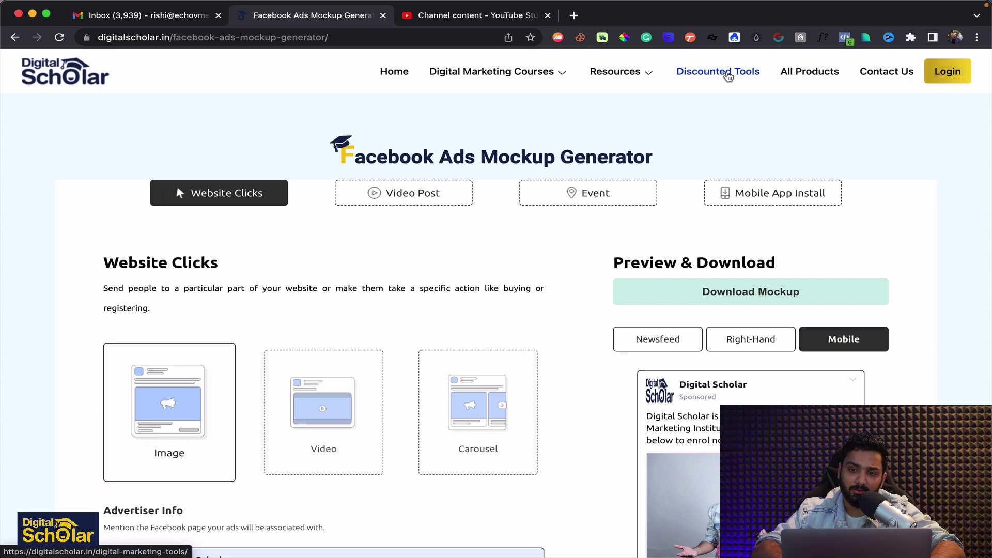
- Go to the Digital Marketing Courses page from the Digital Scholar site's navigation
click(809, 71)
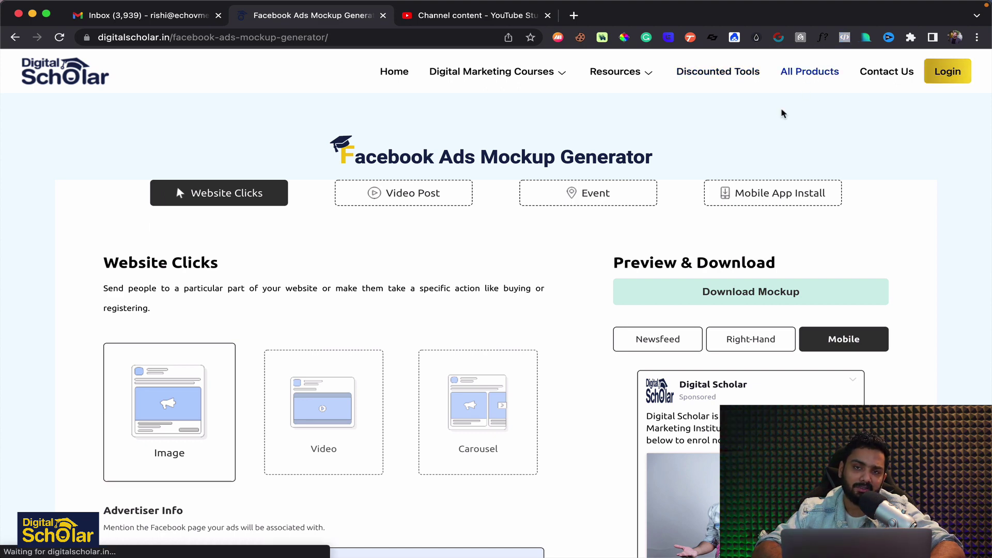